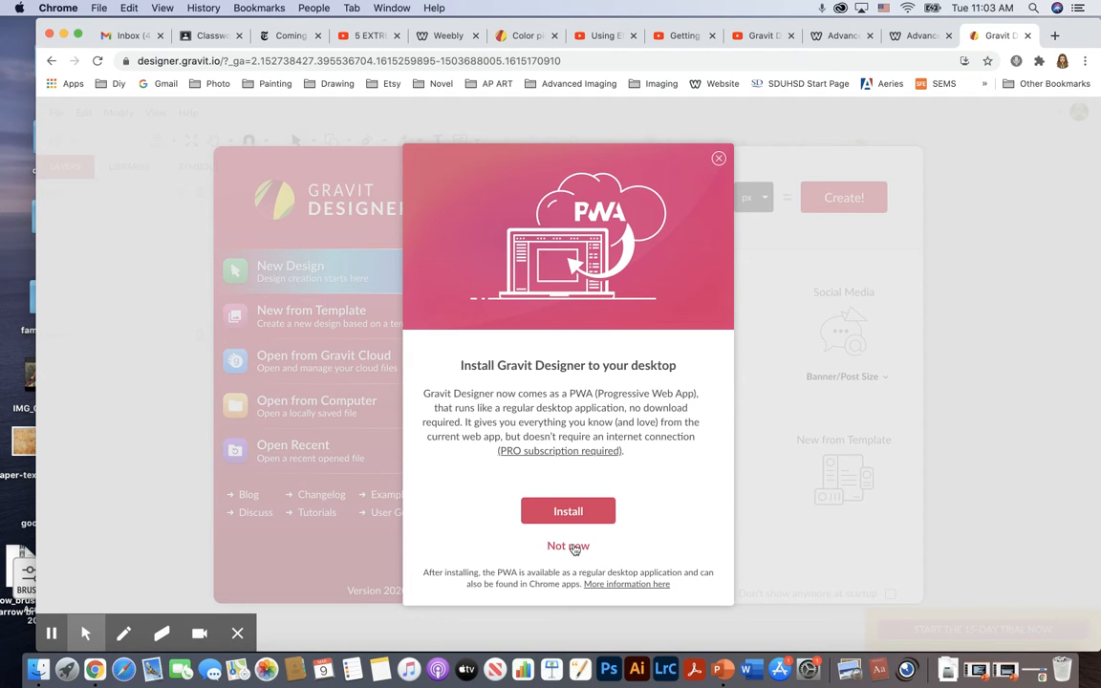
Start a new design with the US-Letter Landscape (11x8.5 in) paper size.
click(571, 546)
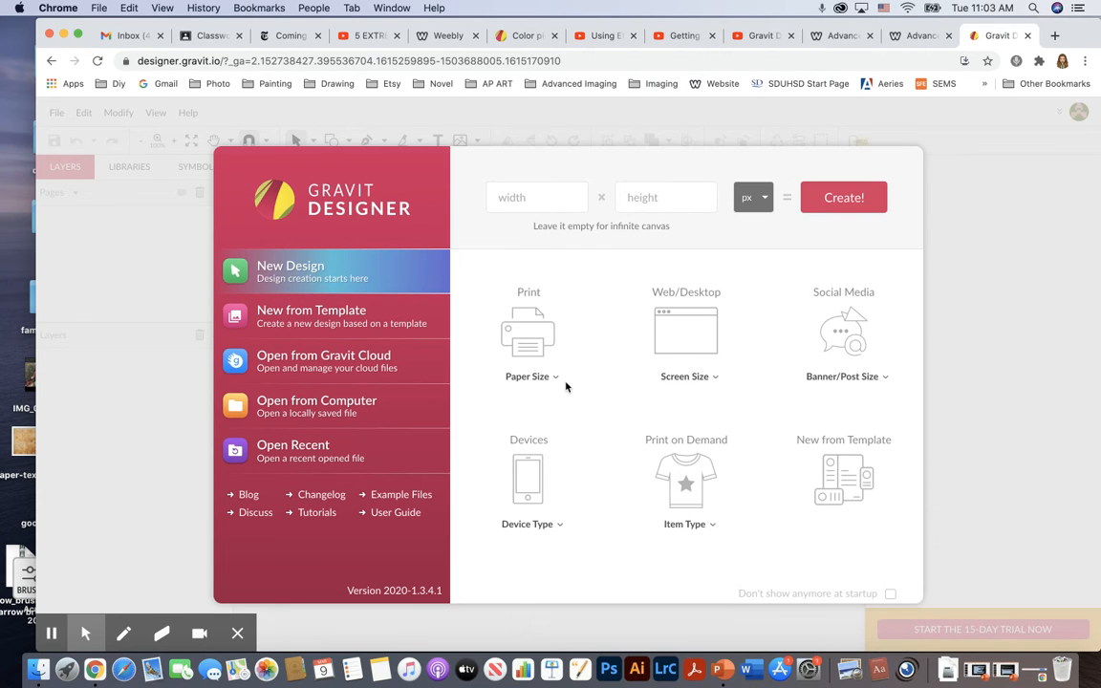
click(524, 345)
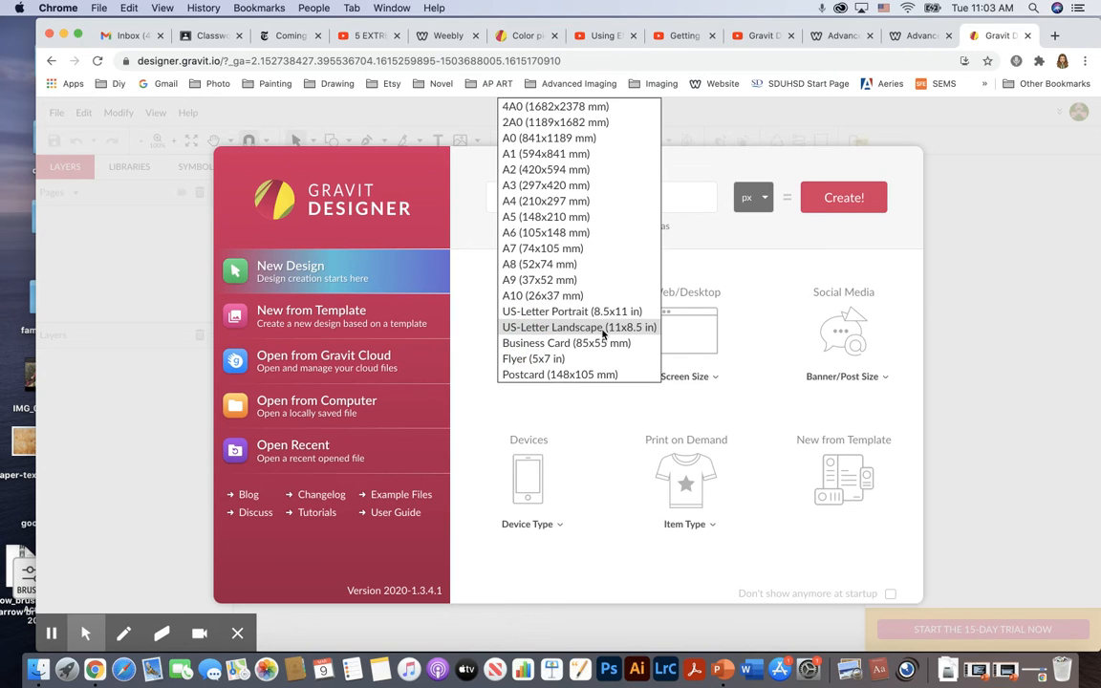
click(633, 328)
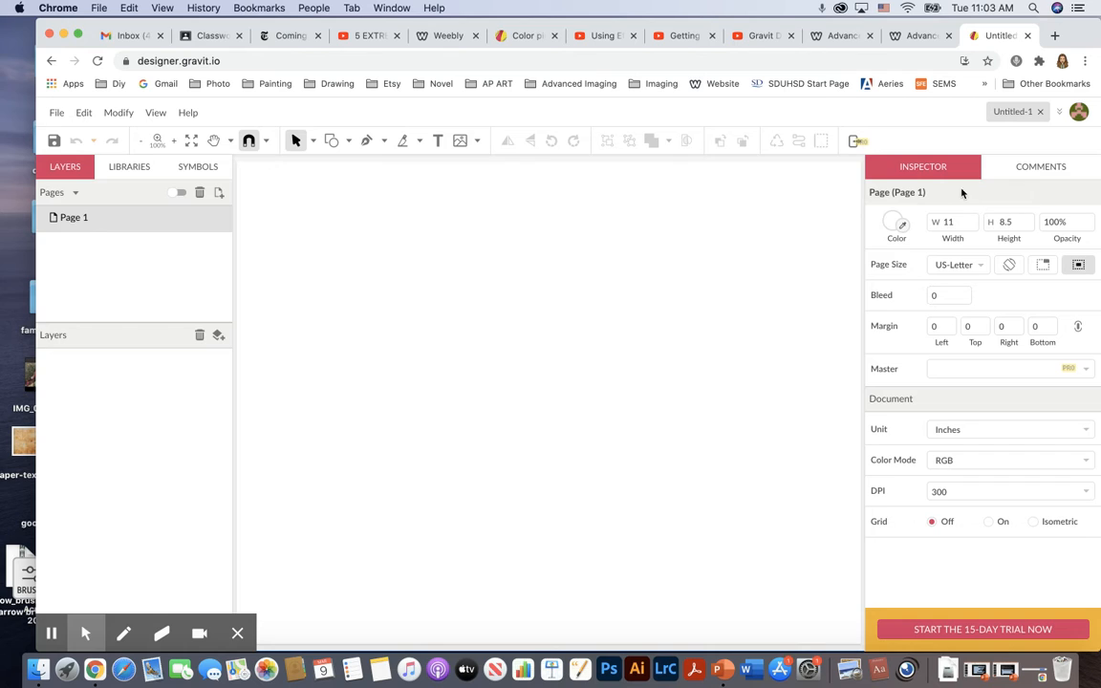
click(889, 224)
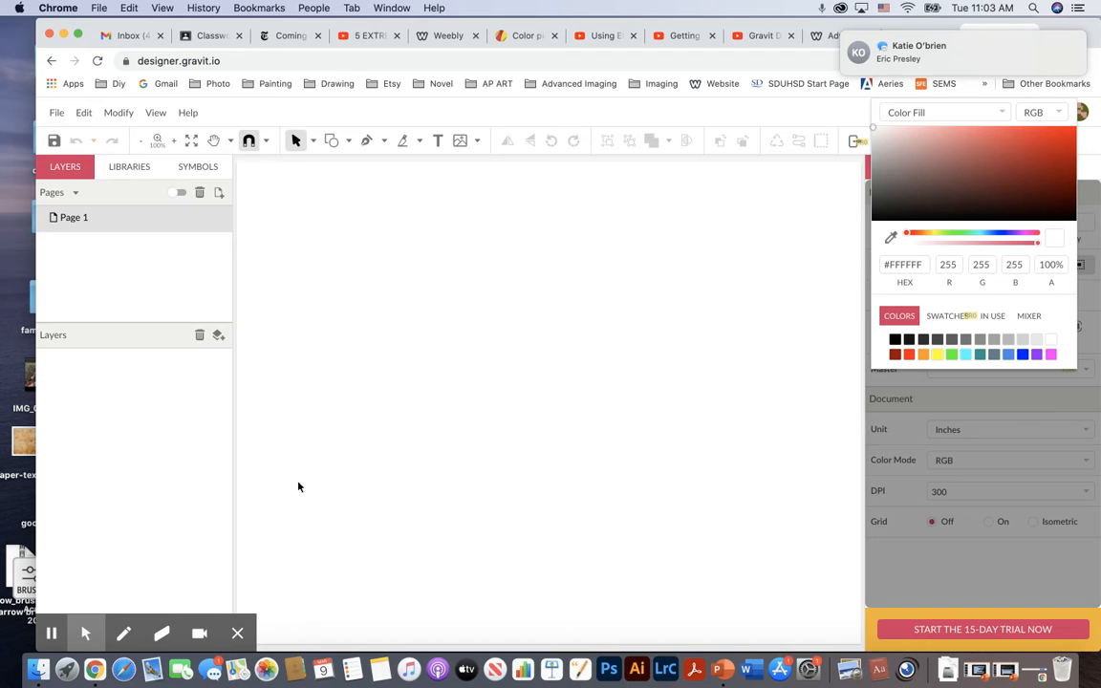
right_click(213, 676)
click(213, 676)
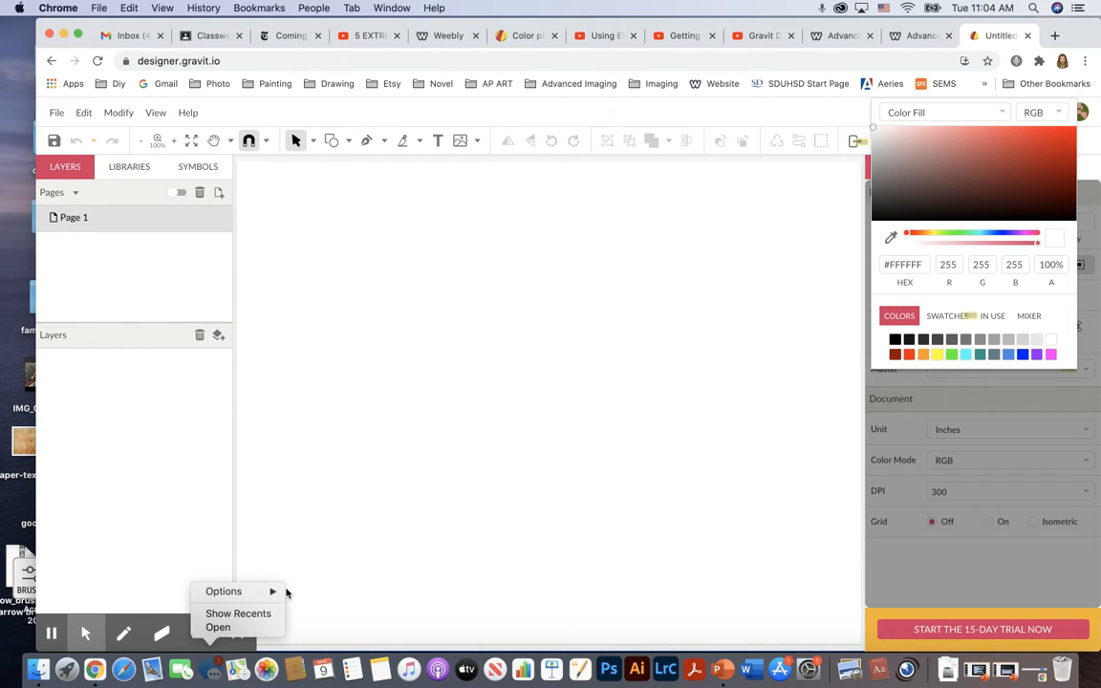
click(452, 497)
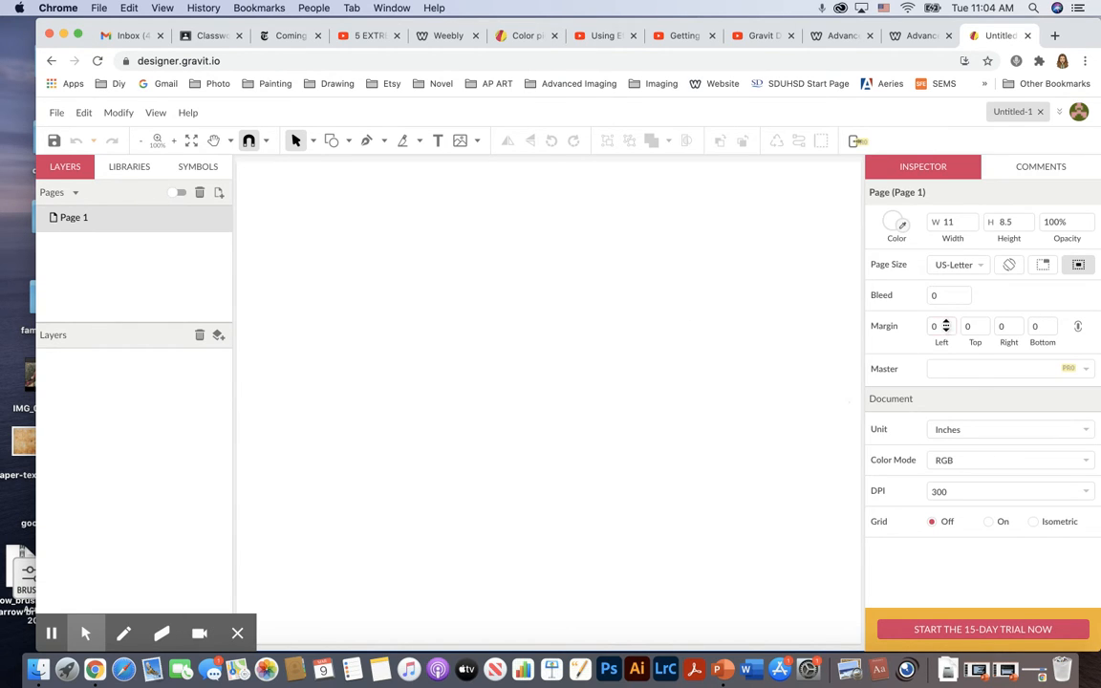
Choose the Rectangle tool and set its fill colour to a light blue, #77A0E1.
click(1075, 267)
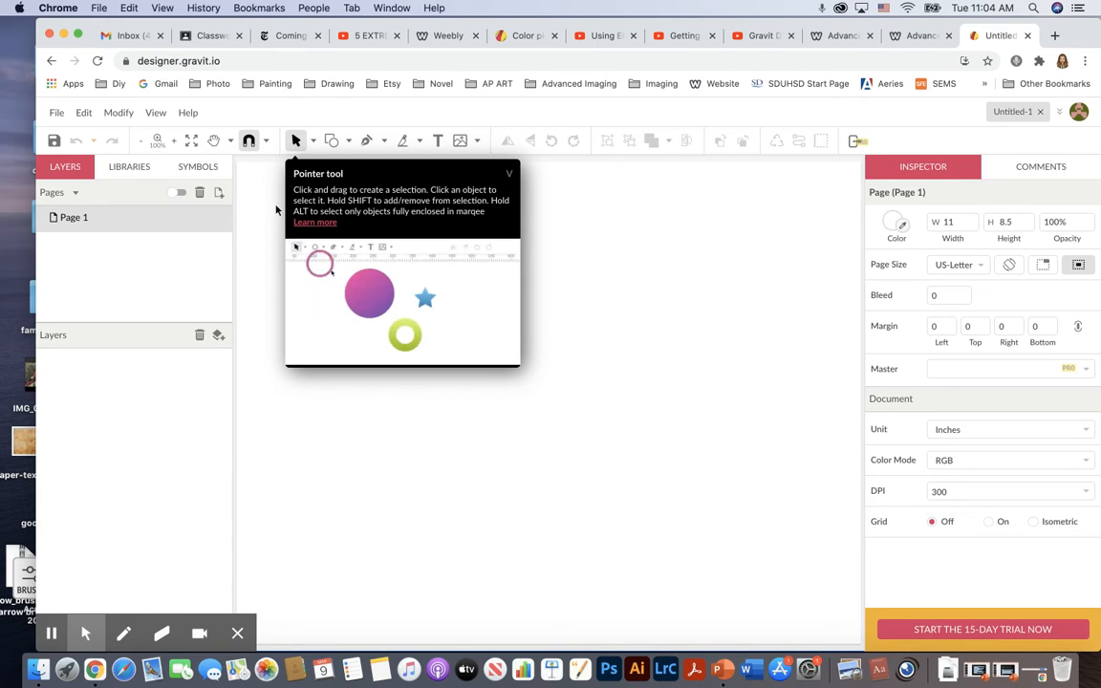
click(349, 142)
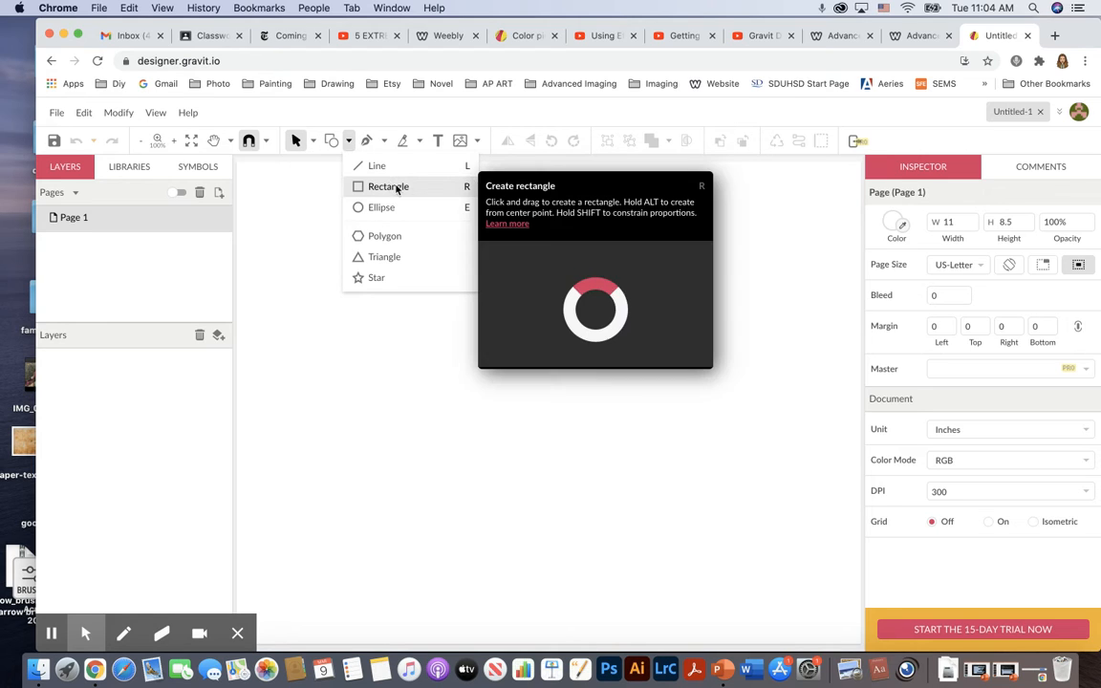
click(406, 188)
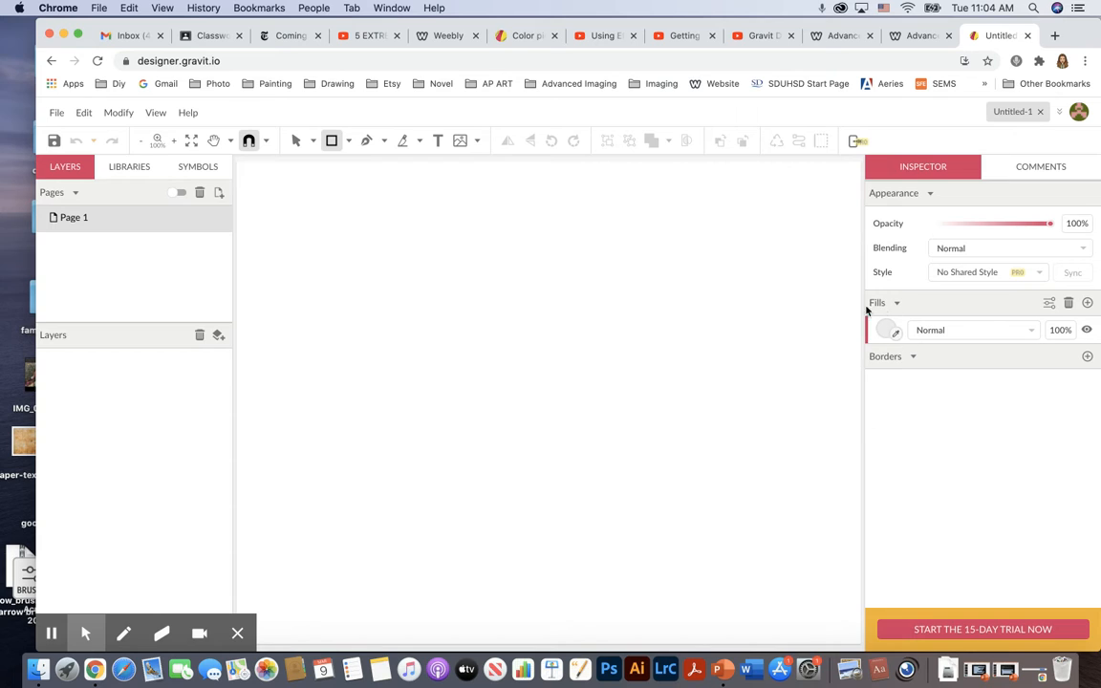
click(886, 331)
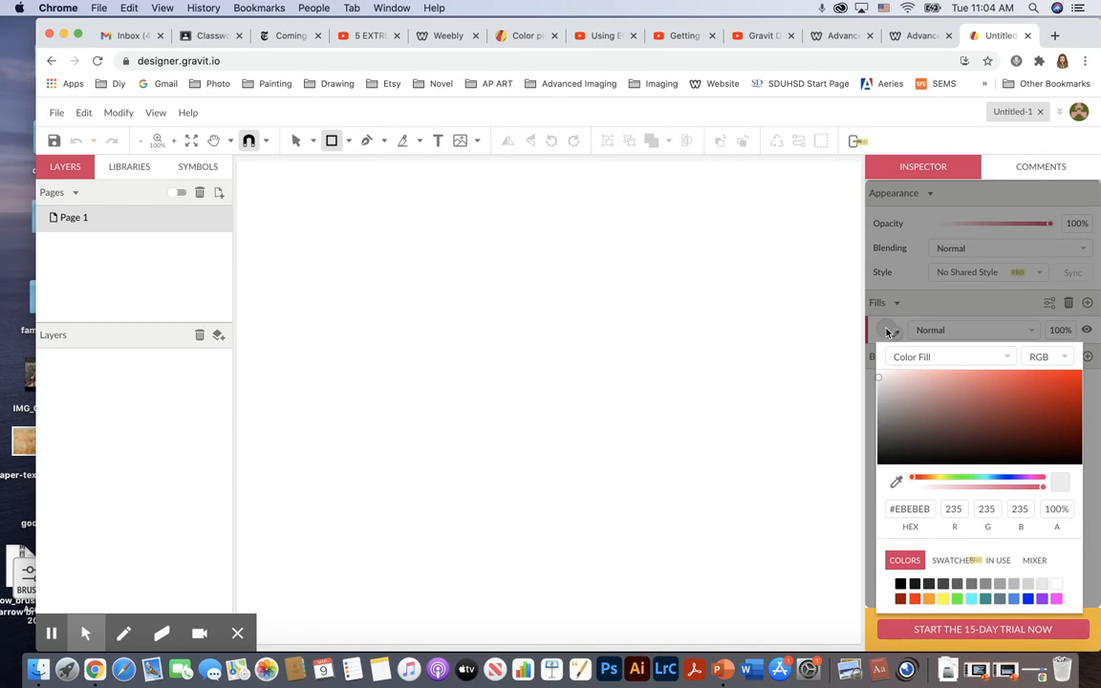
click(1013, 599)
click(976, 386)
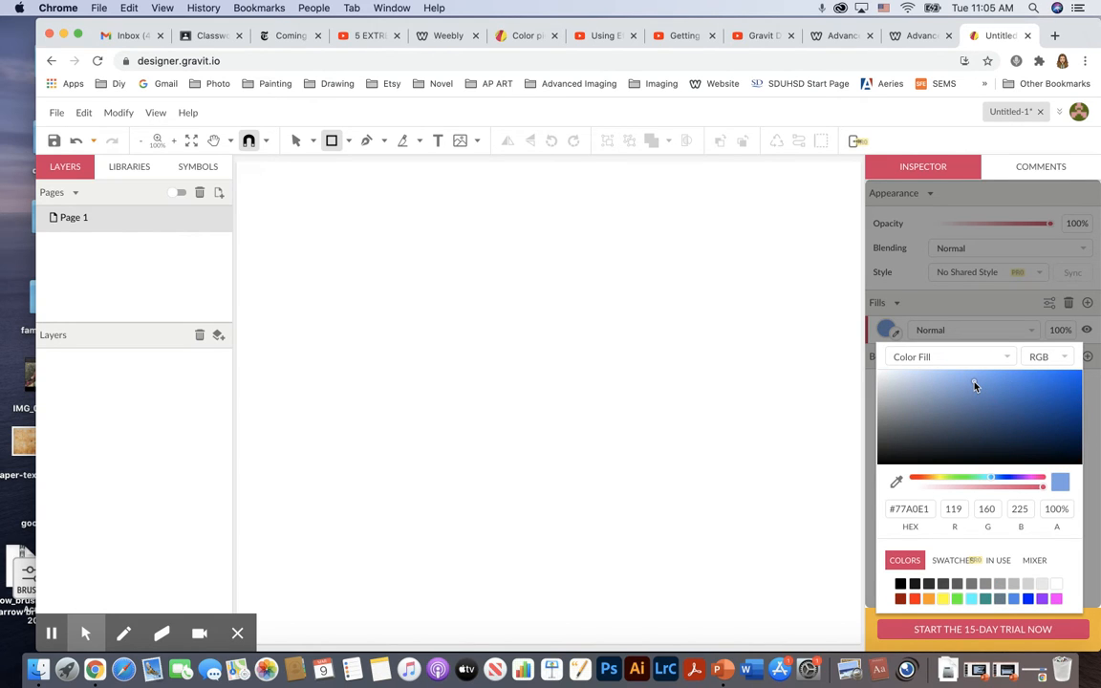
Draw a blue rectangle covering the whole page as a background.
click(336, 146)
drag(236, 165, 136, 340)
drag(236, 167, 819, 616)
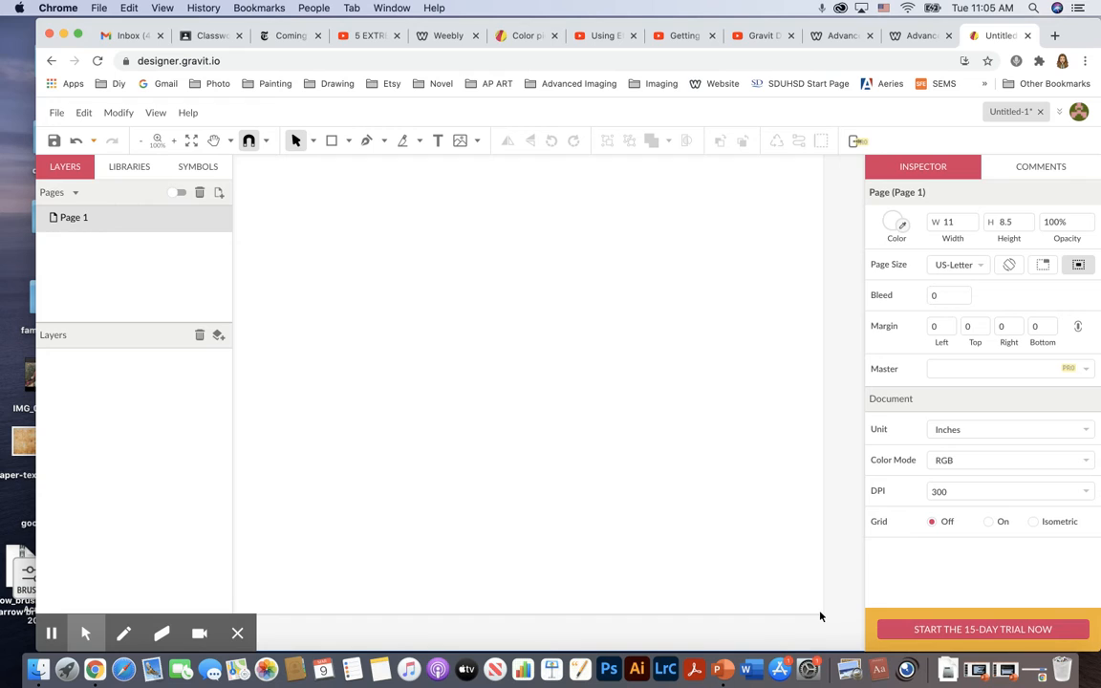
scroll(638, 468, up, 1)
scroll(638, 468, left, 1)
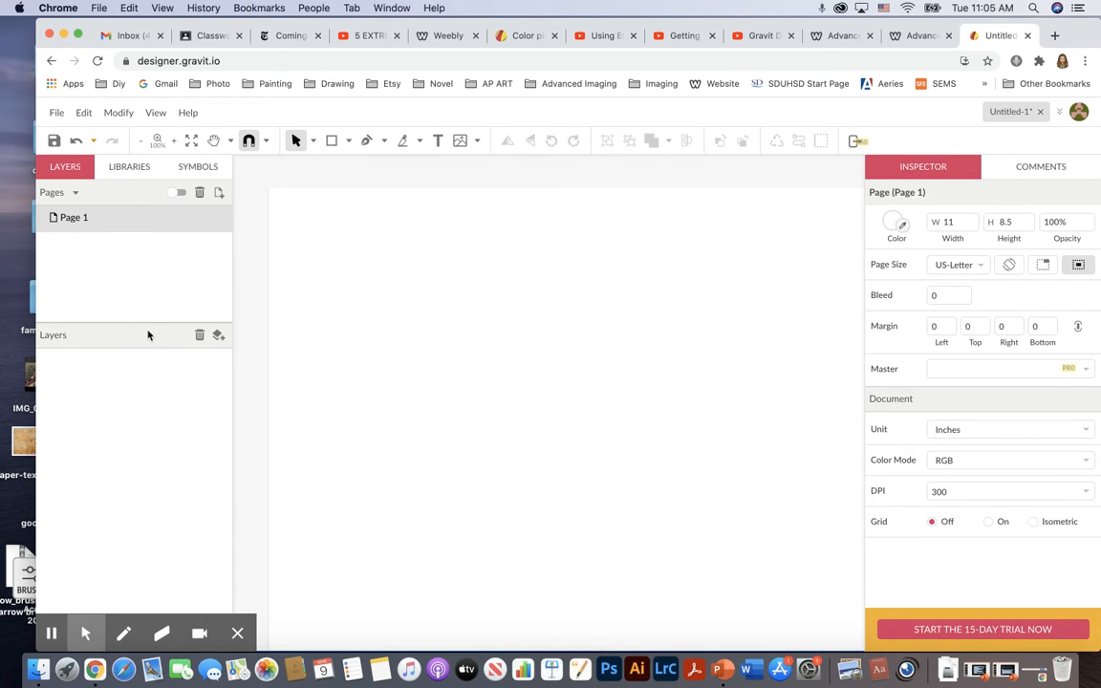
click(332, 141)
mouse_move(275, 194)
mouse_down()
mouse_move(714, 555)
mouse_move(810, 593)
mouse_move(855, 639)
mouse_up()
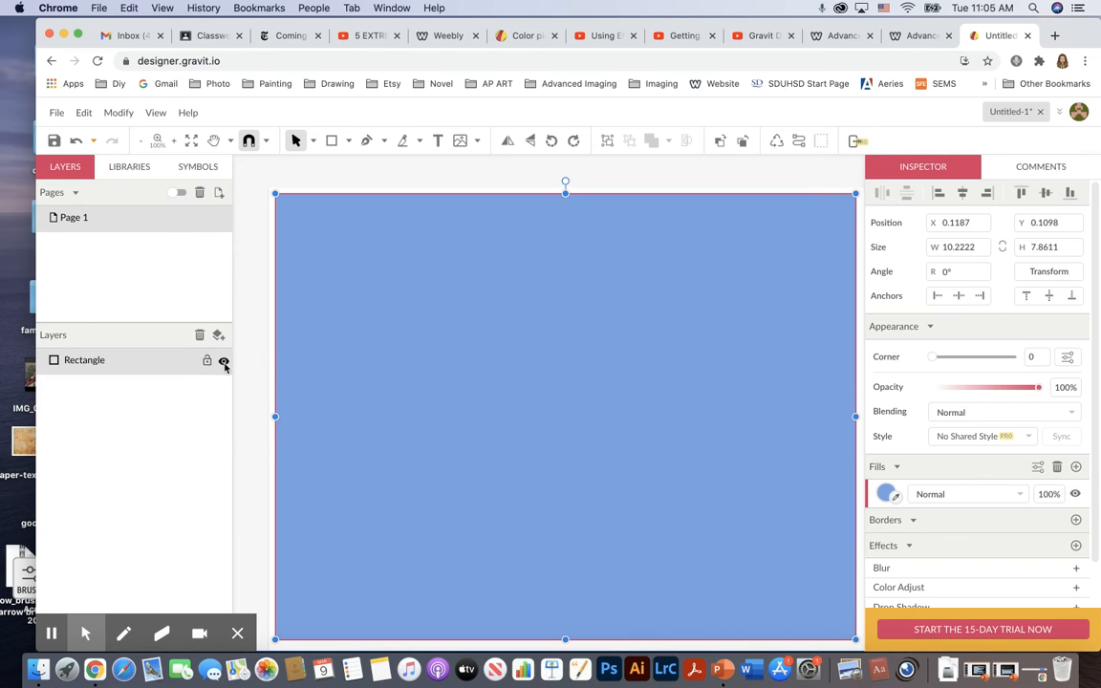
Lock the rectangle layer and create a new layer above it.
click(206, 360)
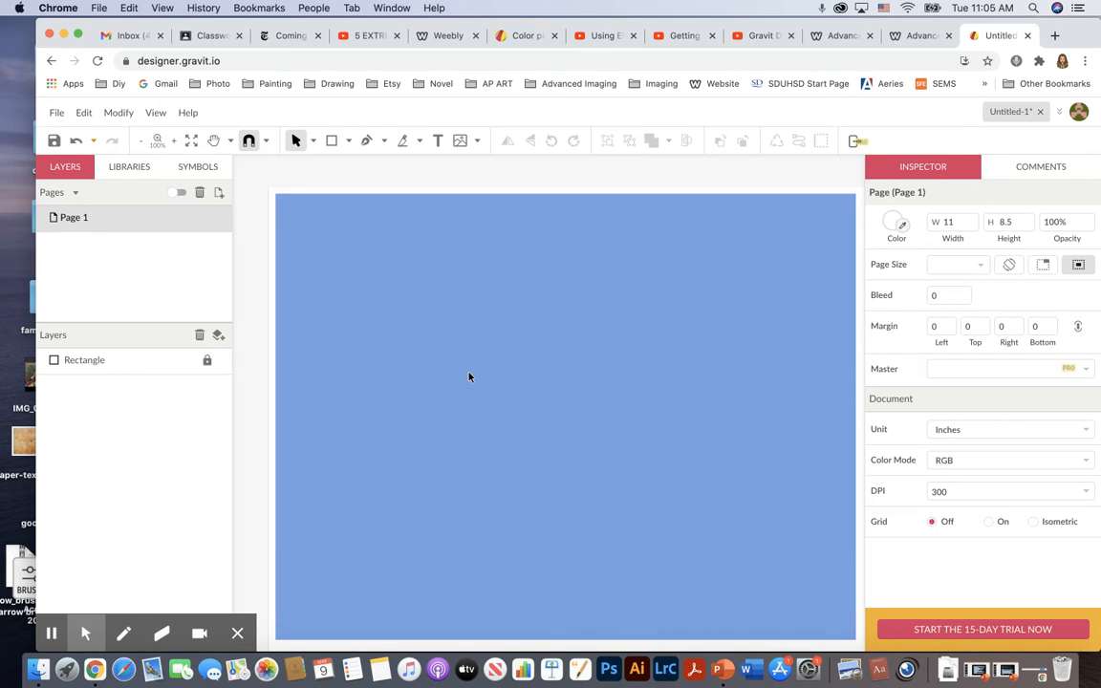
click(218, 337)
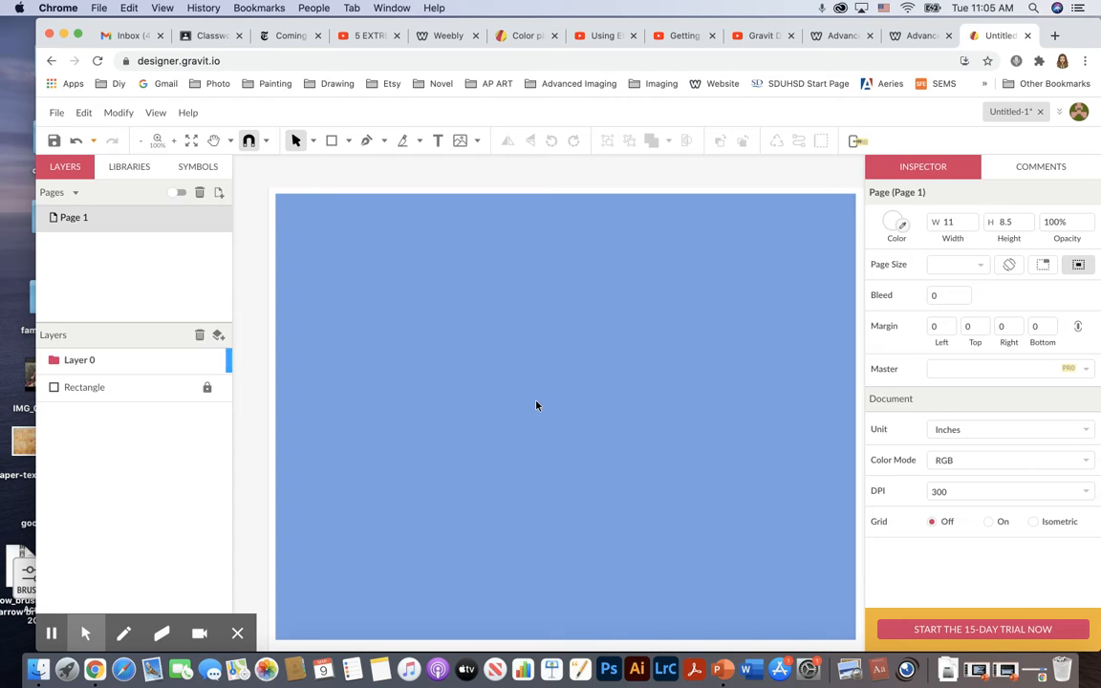
Draw a hexagon with the Polygon tool, about 2.5 by 2.7 in, at the page's upper-left corner.
click(349, 141)
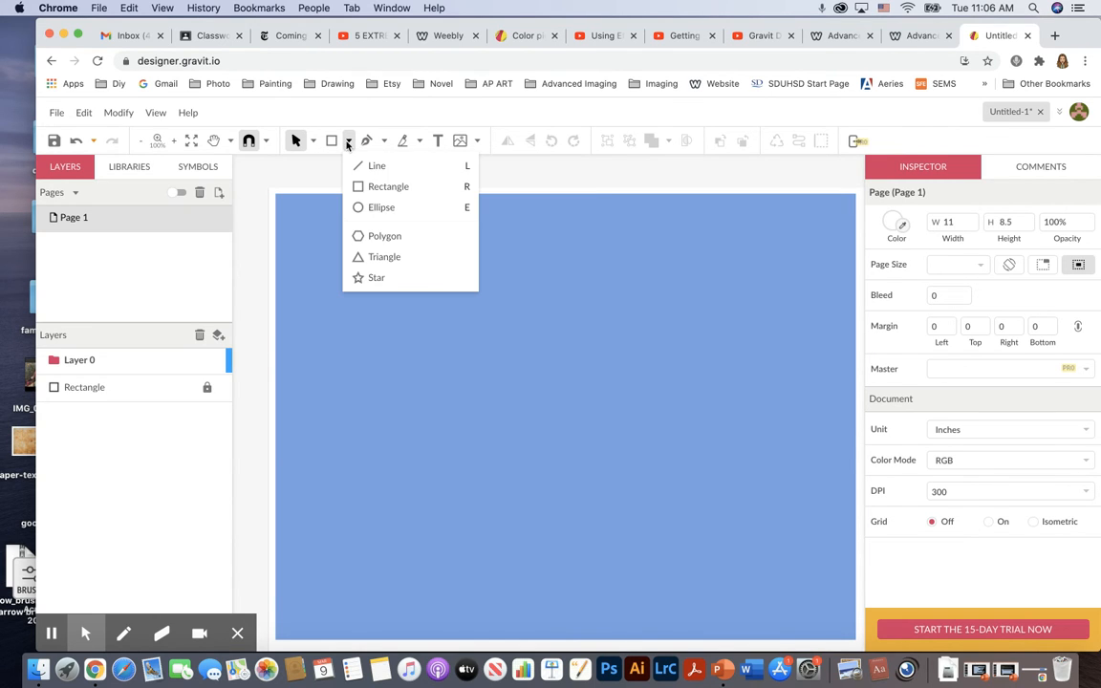
click(385, 236)
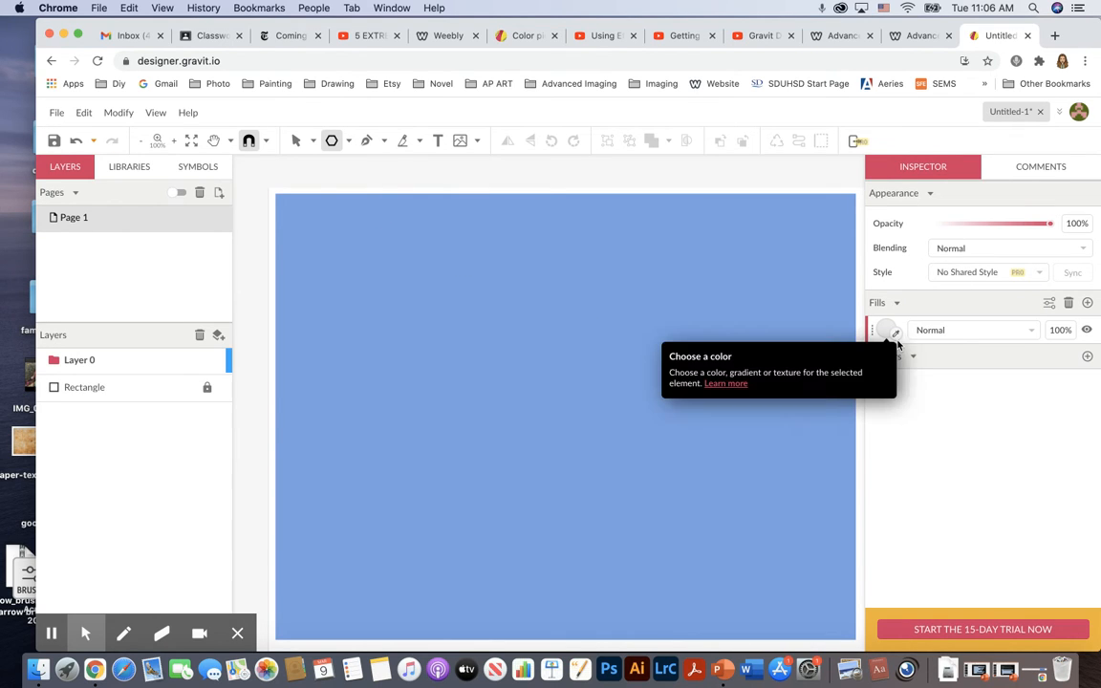
drag(333, 283, 398, 330)
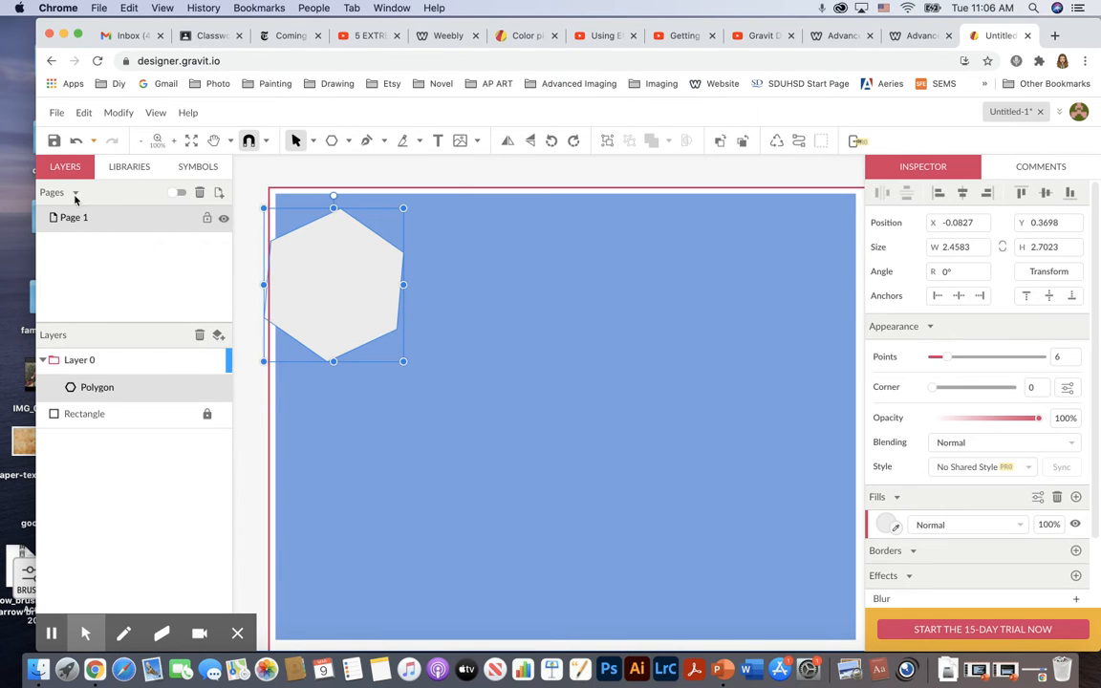
Move the hexagon toward the page's centre-left and rotate it to about -134.5°.
drag(334, 263, 382, 311)
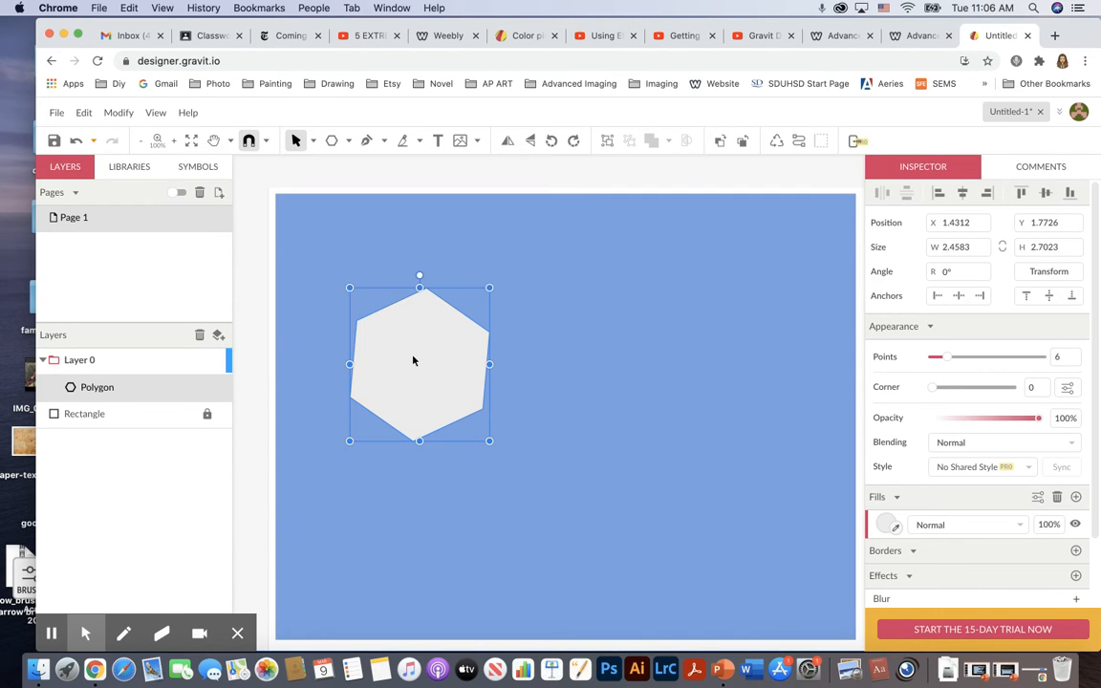
drag(489, 287, 455, 460)
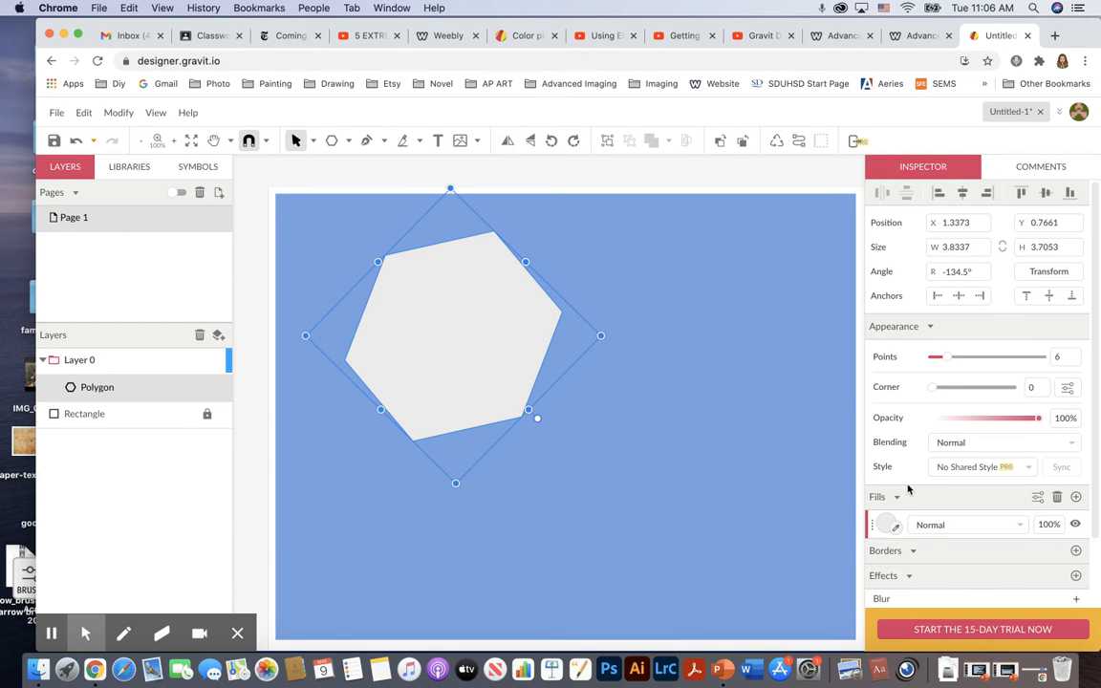
Set the hexagon's fill colour to cyan, #00FFFF.
click(886, 525)
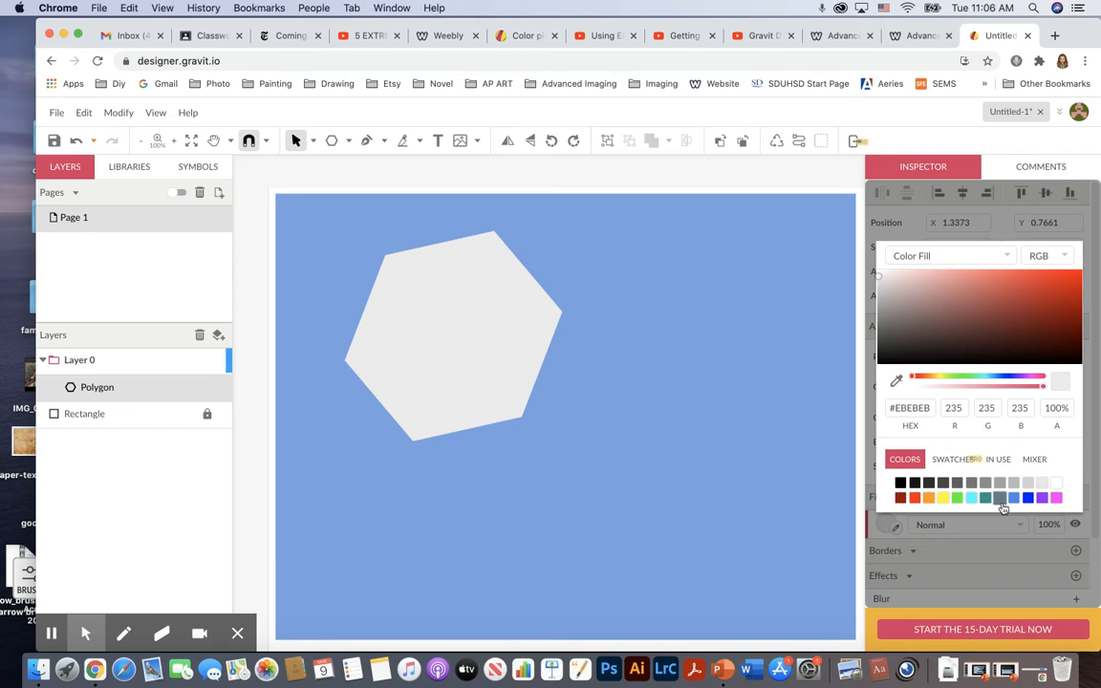
click(972, 499)
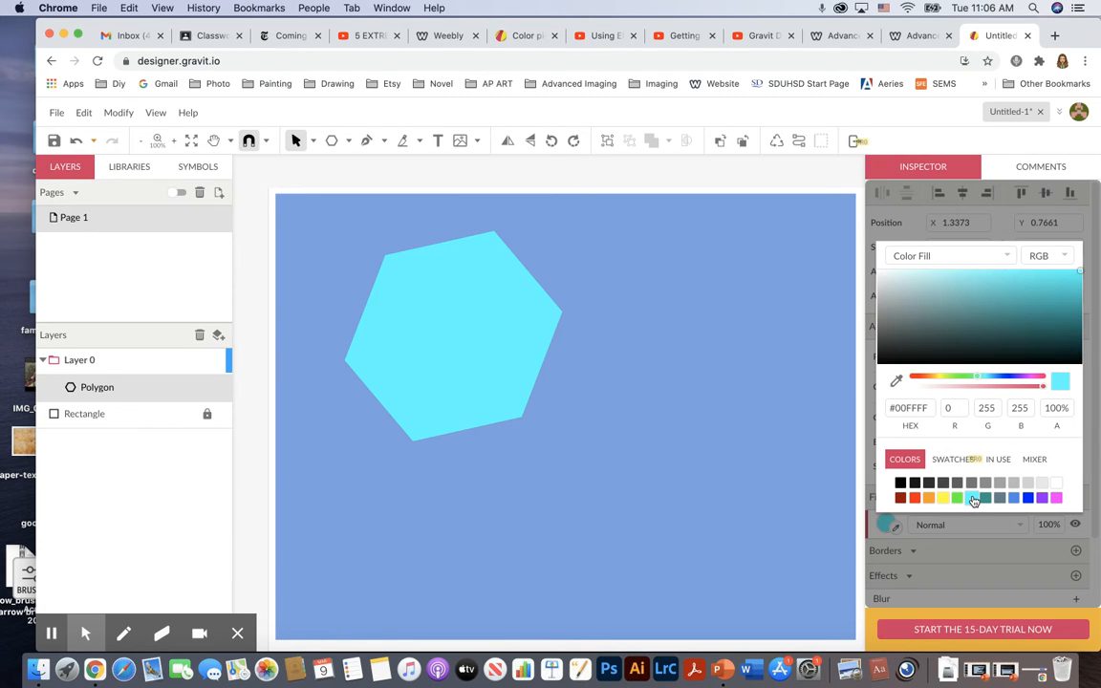
click(790, 314)
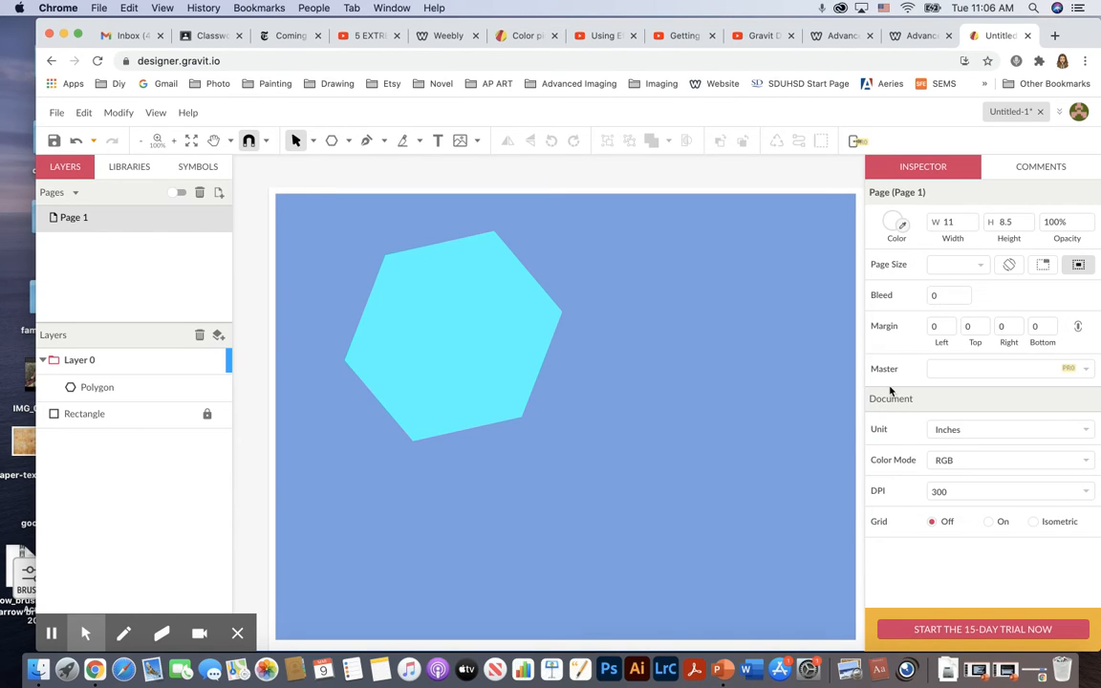
Add a black border to the hexagon and set its width to 5 px.
click(512, 346)
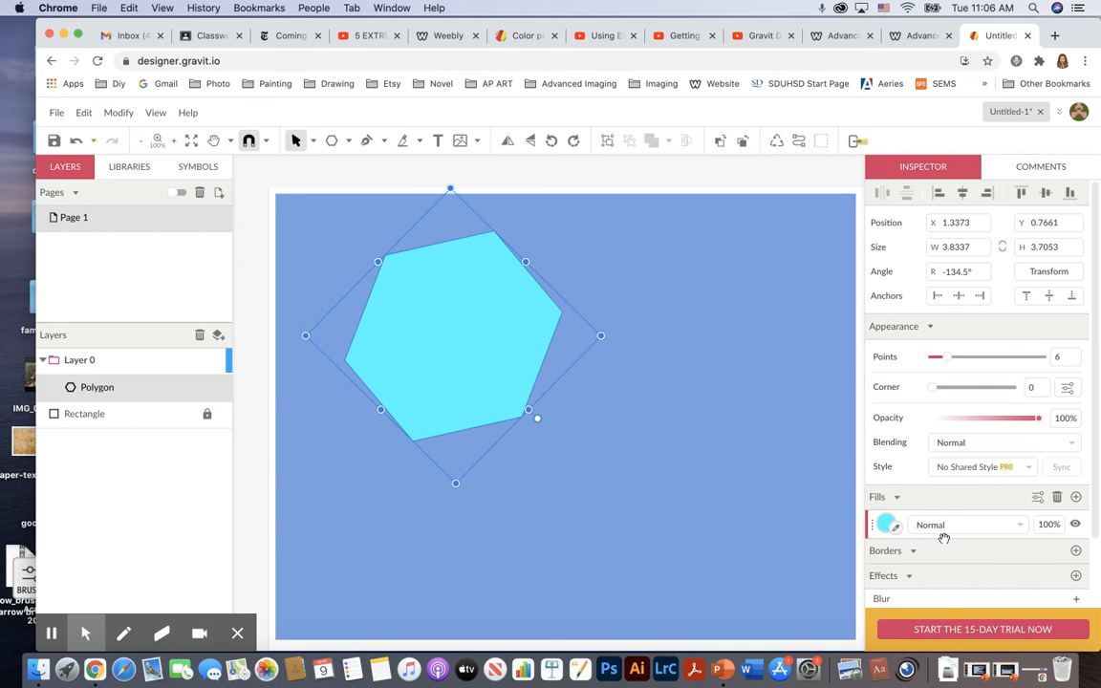
click(647, 386)
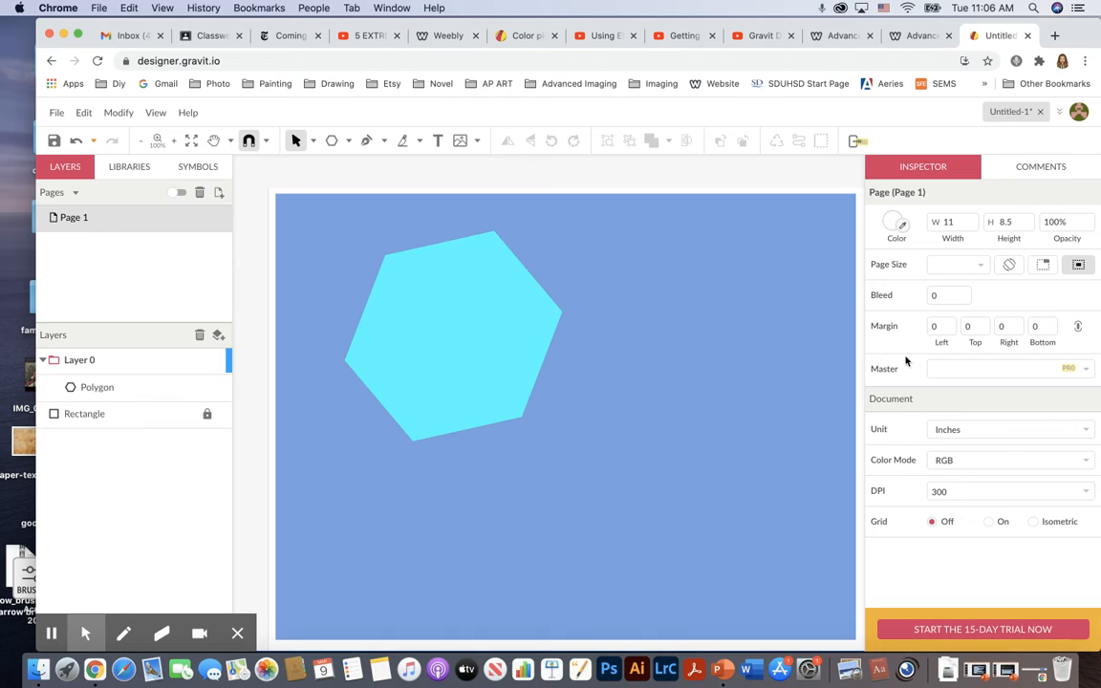
click(461, 339)
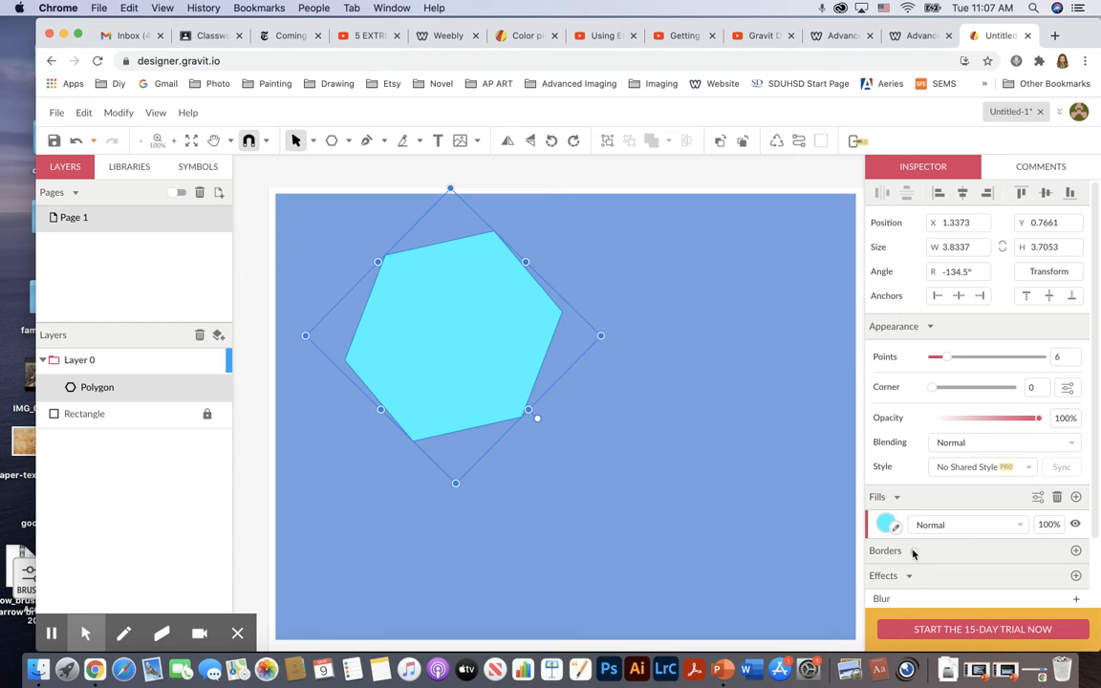
scroll(912, 552, down, 3)
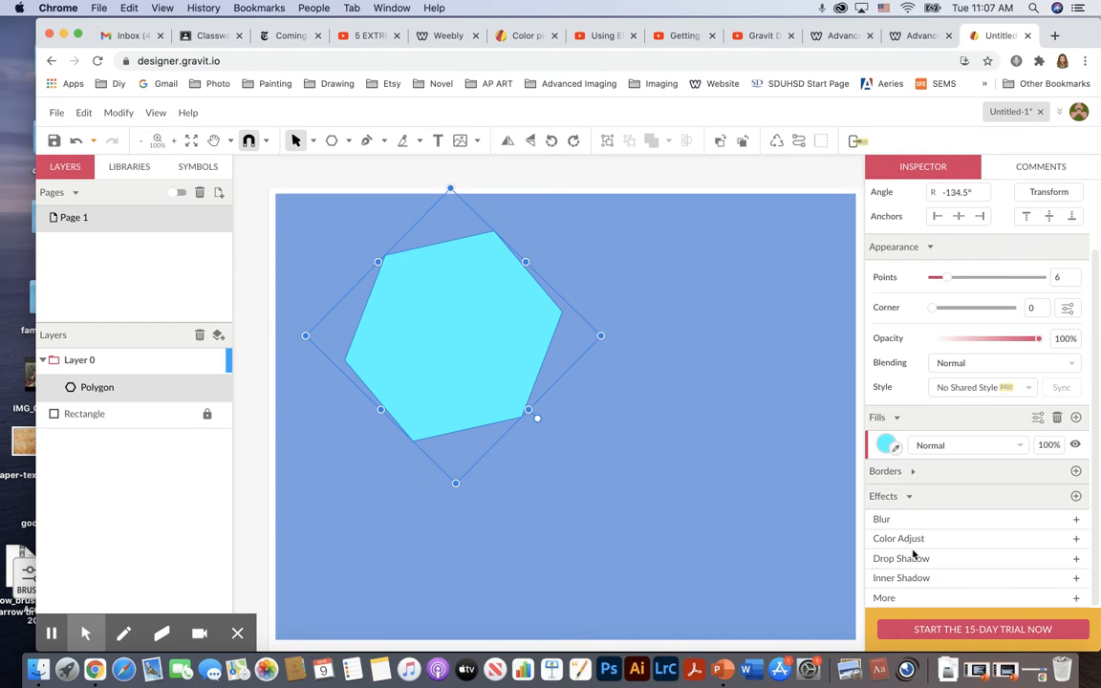
click(1076, 472)
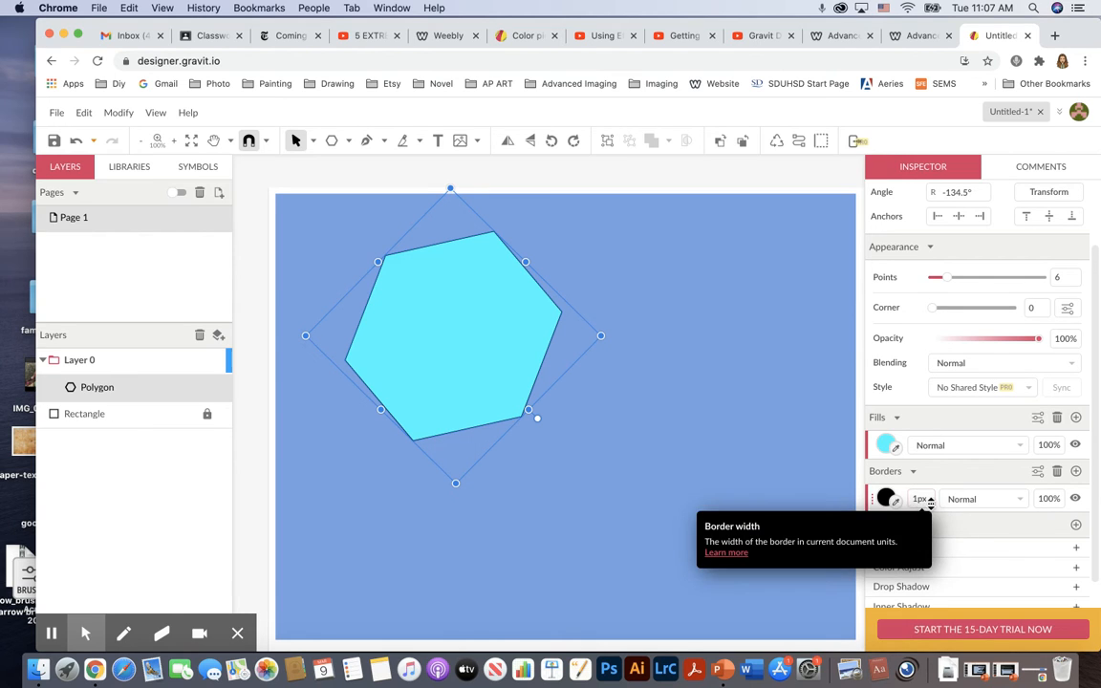
click(917, 500)
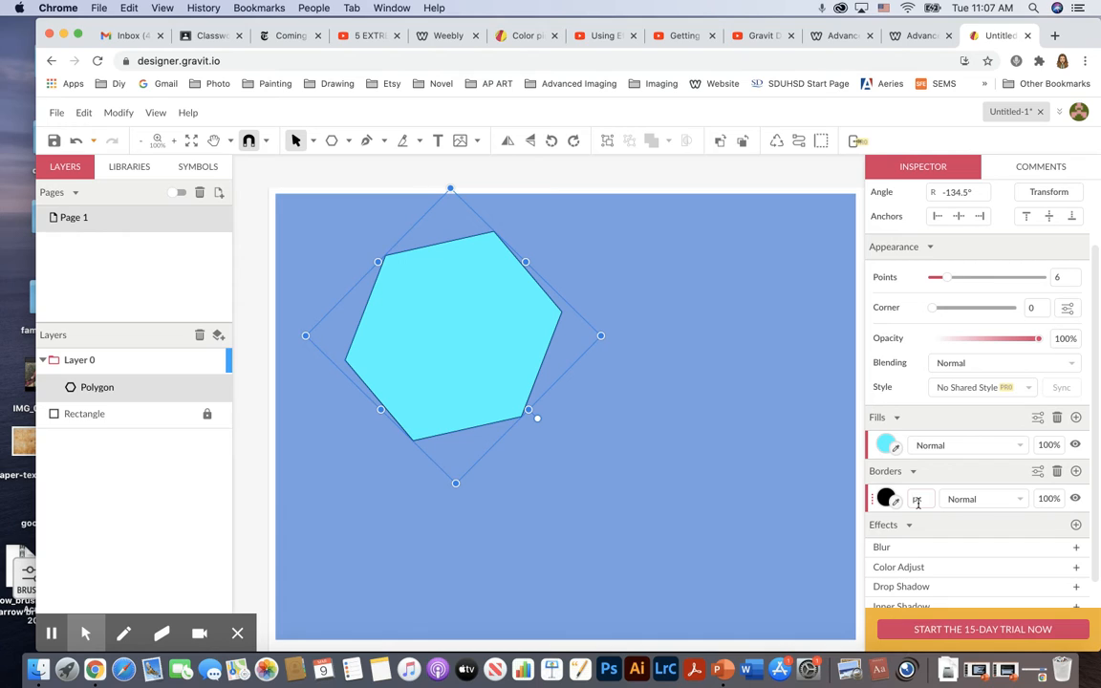
text(5)
key(Return)
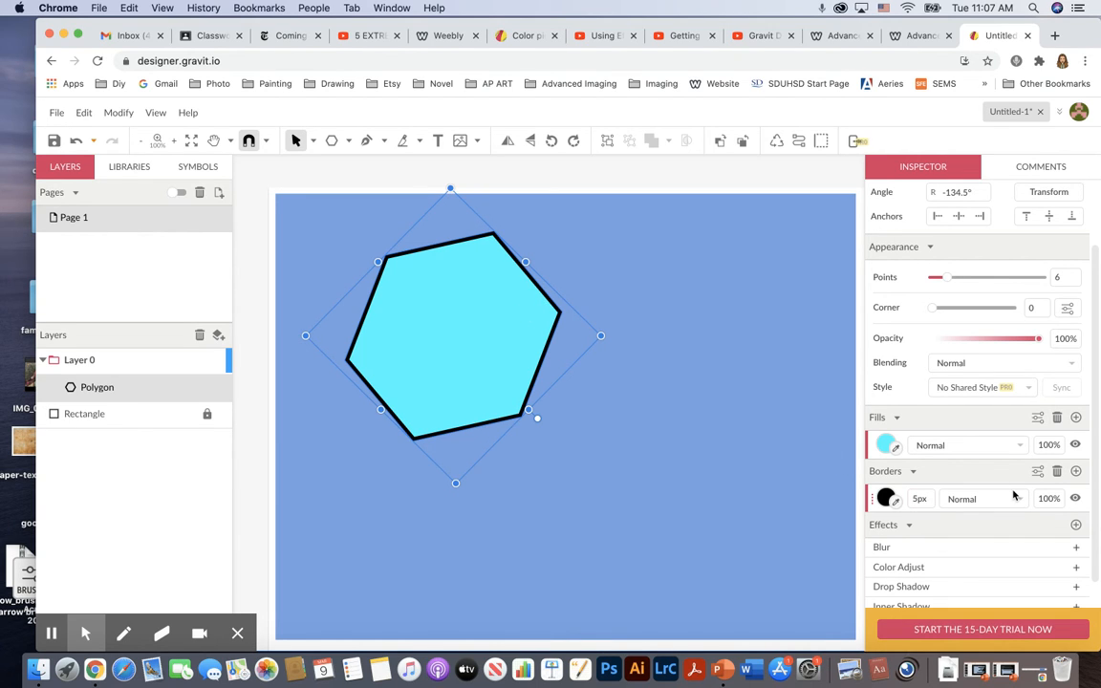
Draw a five-point star about 4.5 in square and move it to overlap the hexagon's right side.
click(531, 224)
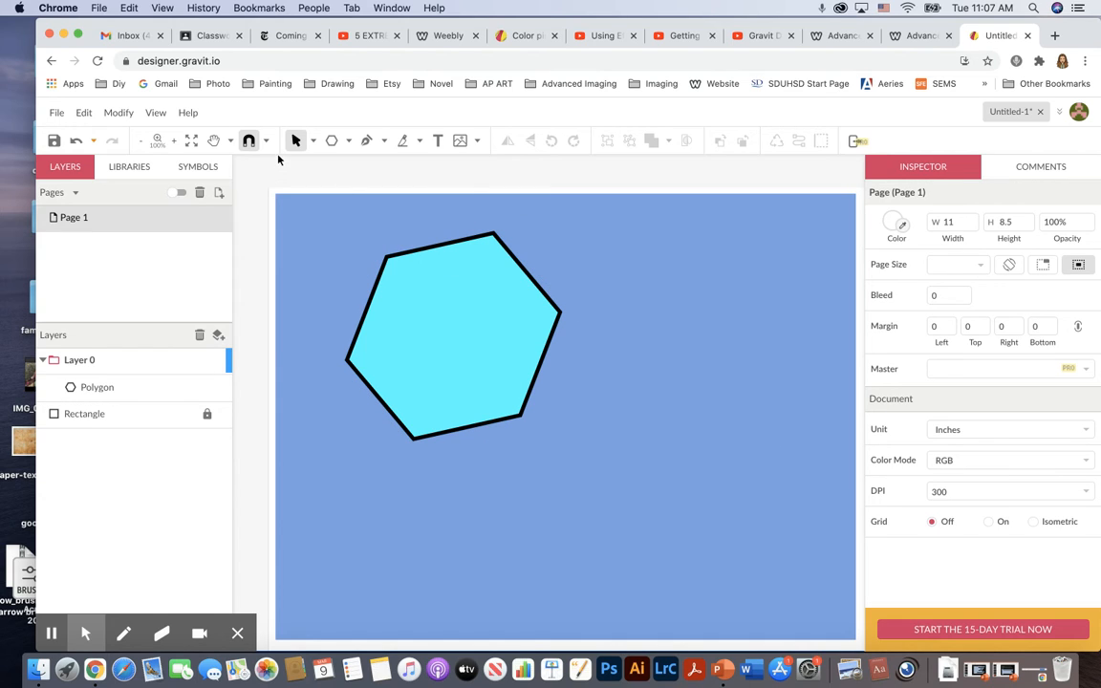
click(334, 142)
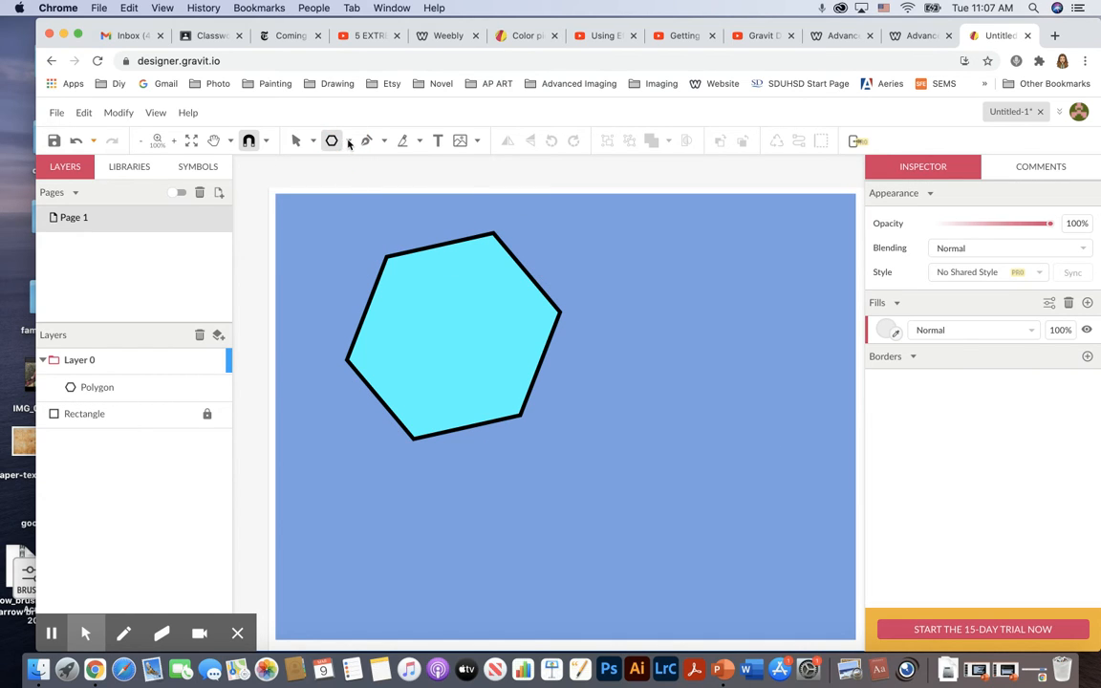
click(348, 142)
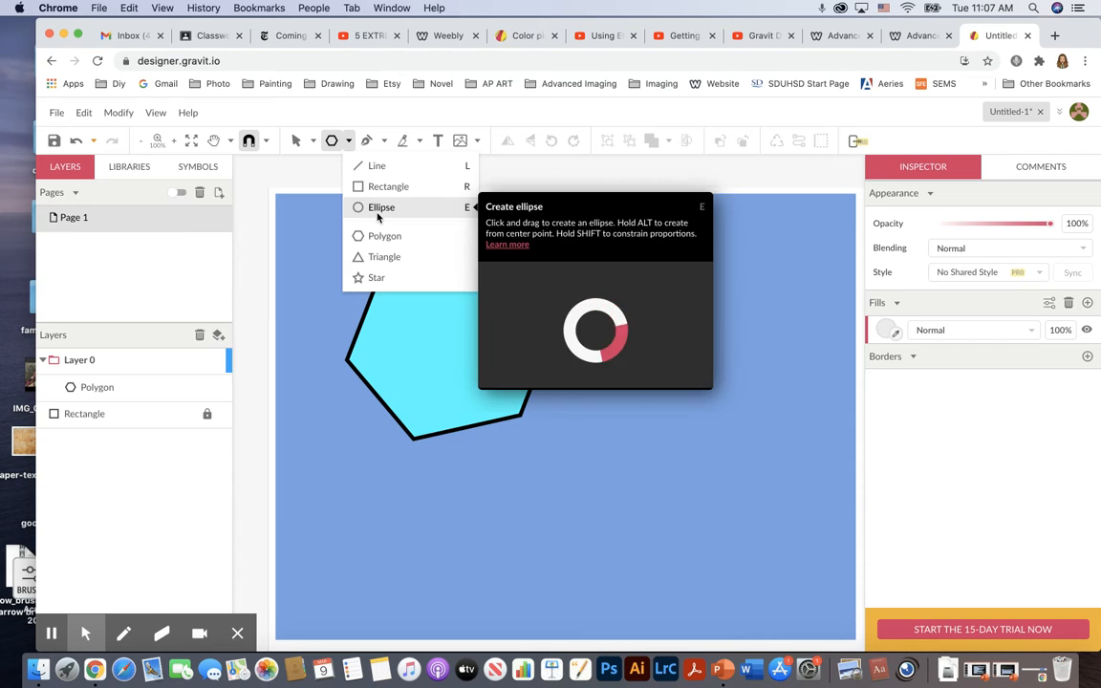
click(373, 277)
drag(513, 374, 607, 468)
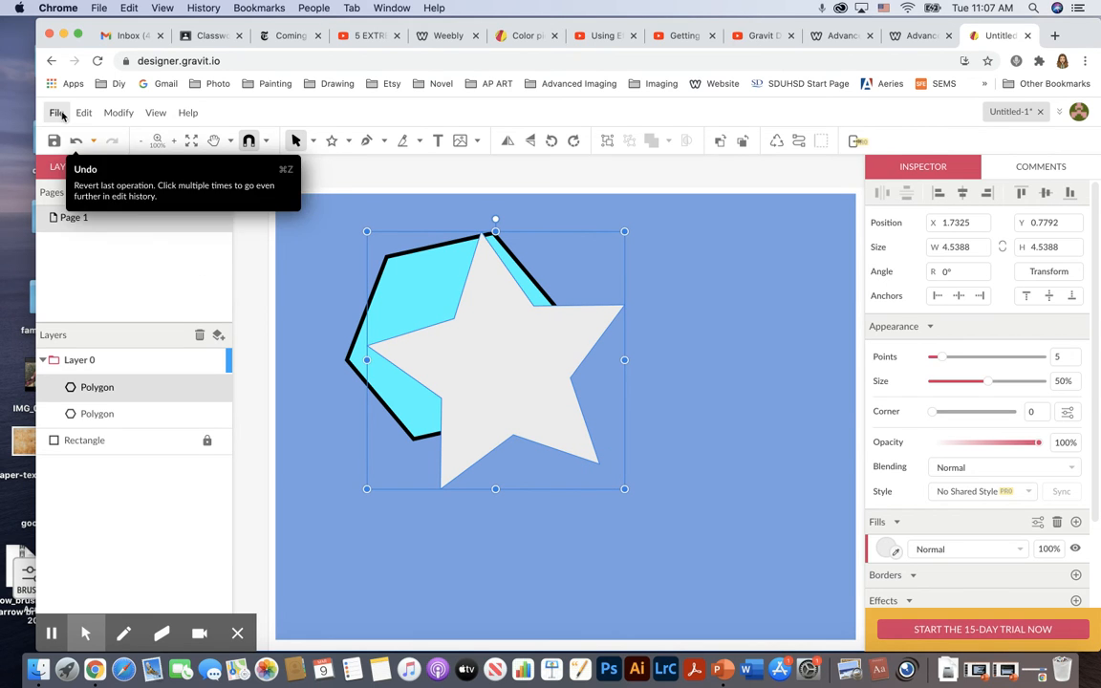
click(296, 142)
drag(507, 351, 598, 382)
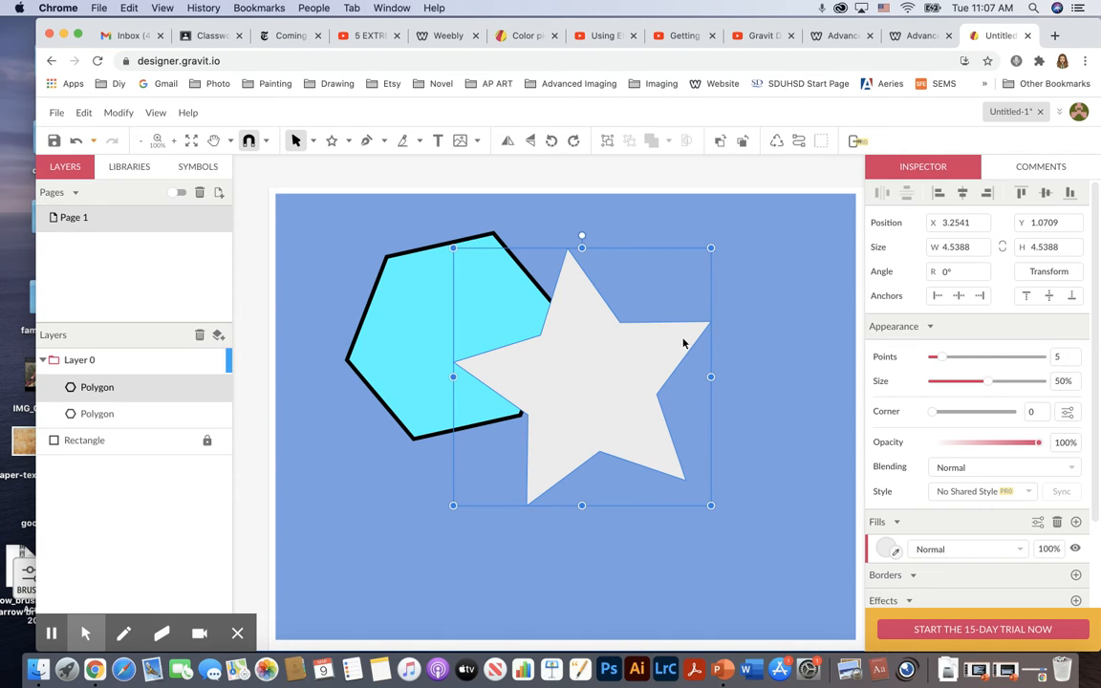
Set the star's fill colour to teal, #17BDBC.
click(888, 549)
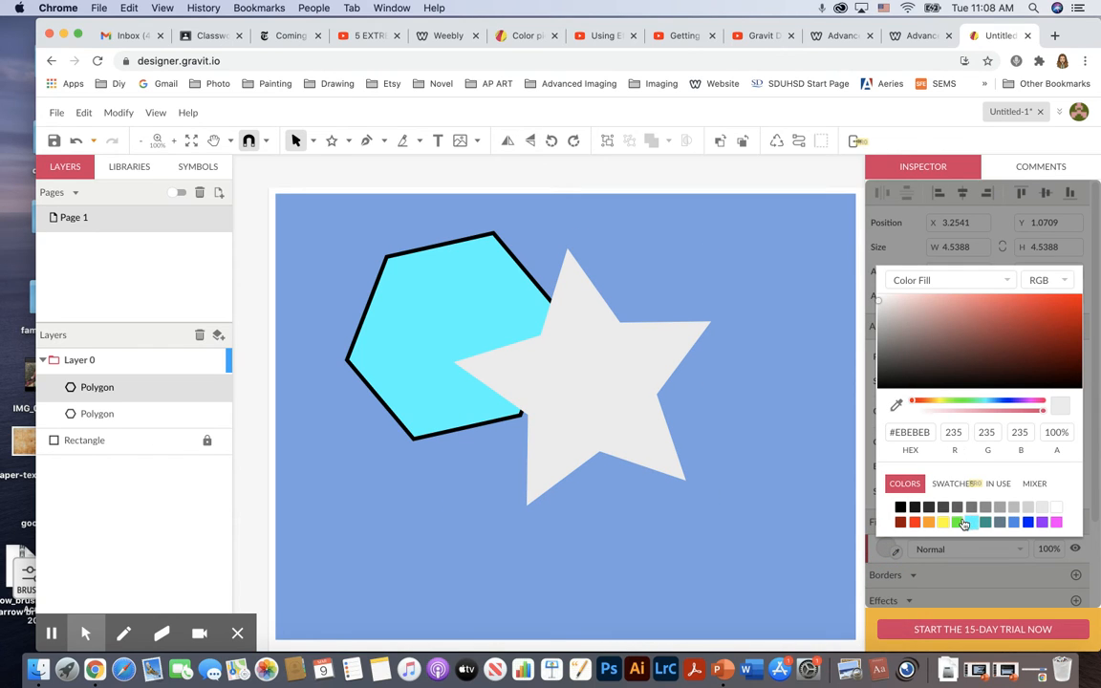
click(973, 525)
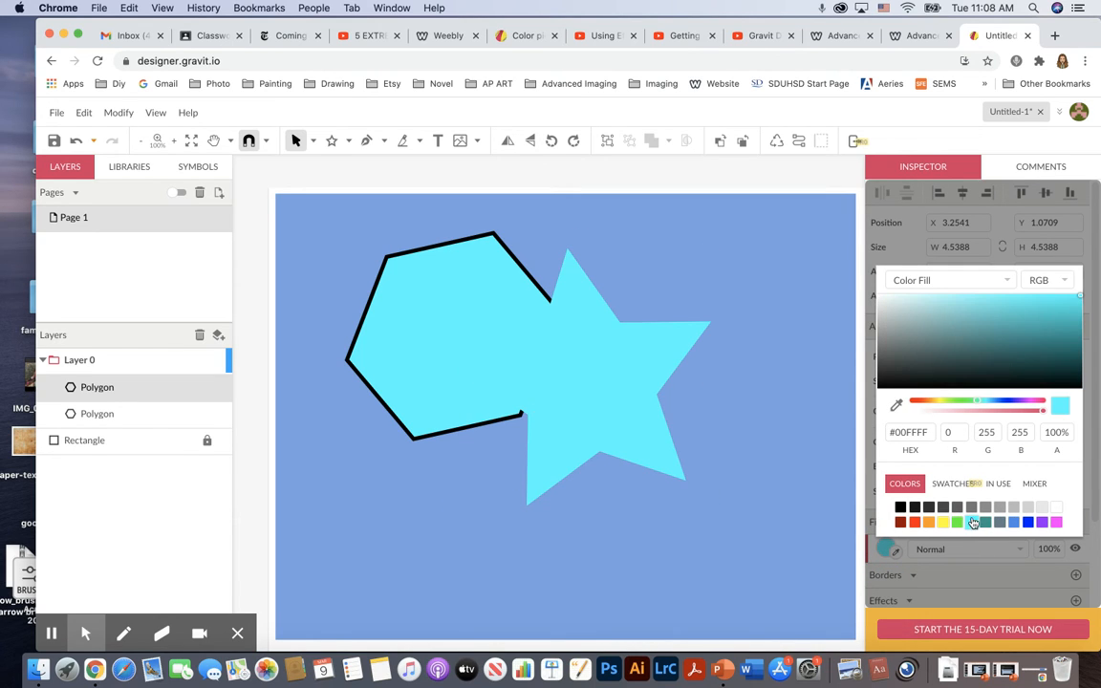
click(1057, 321)
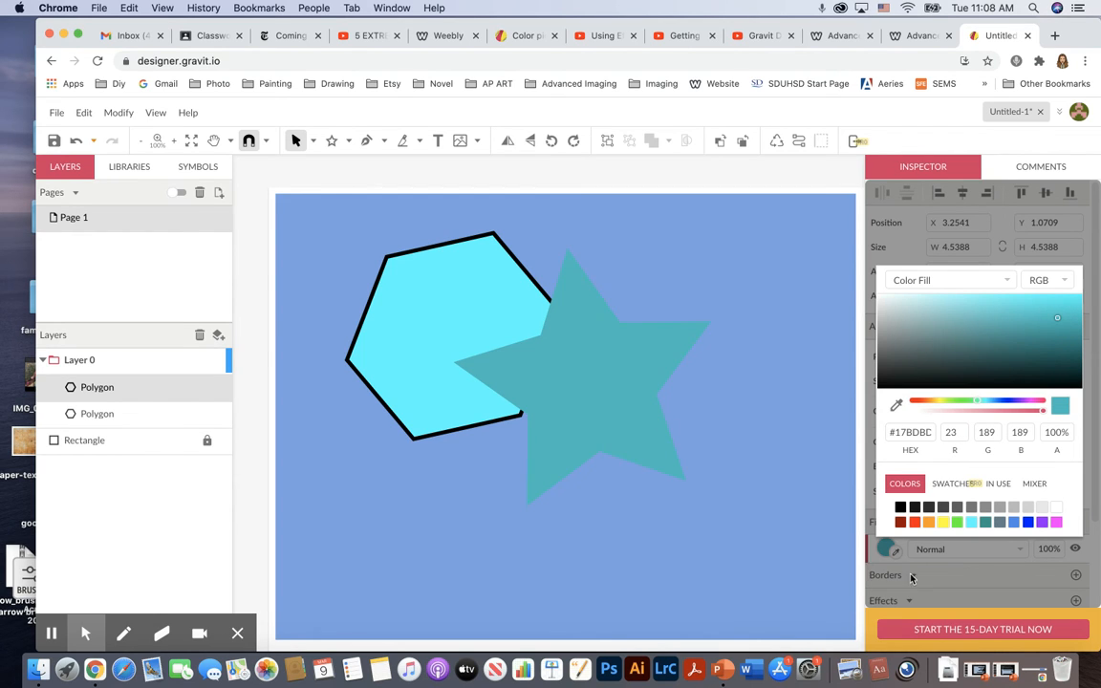
click(941, 577)
Add a black border to the star and set its width to 3 px.
click(1075, 574)
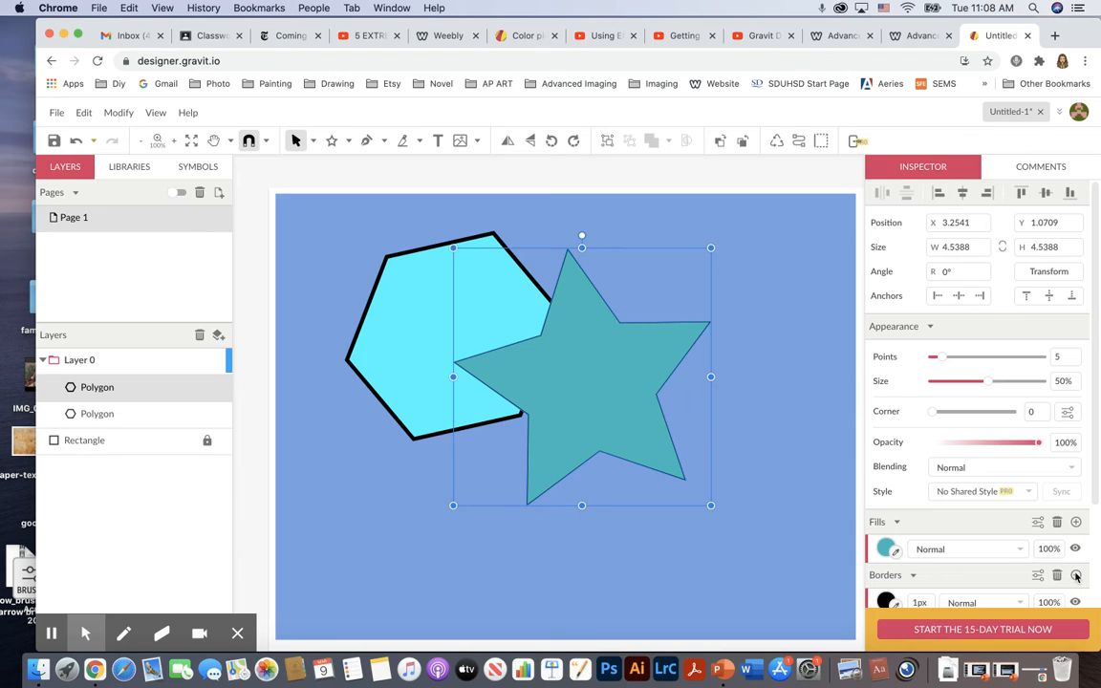
scroll(1039, 571, down, 3)
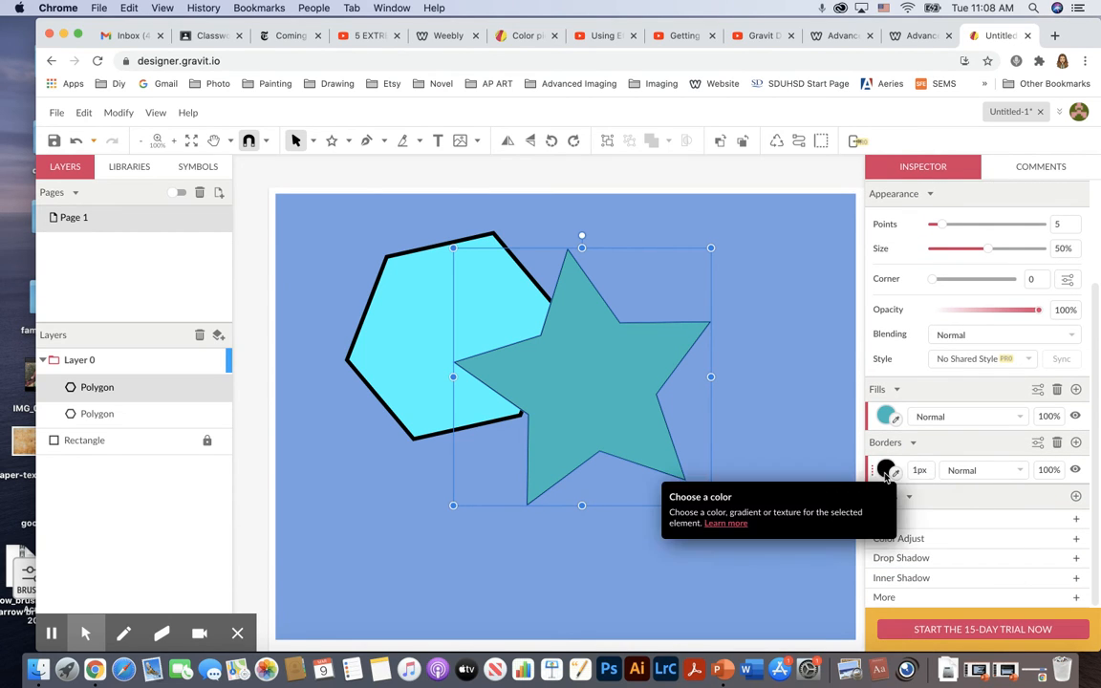
click(921, 470)
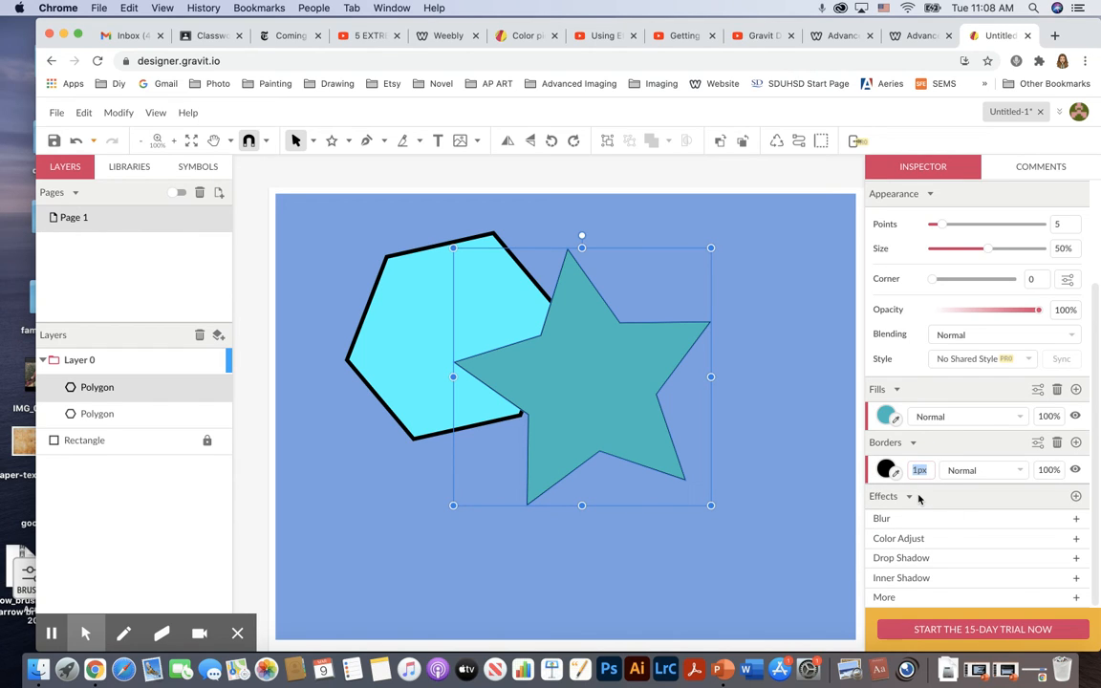
text(3)
key(Return)
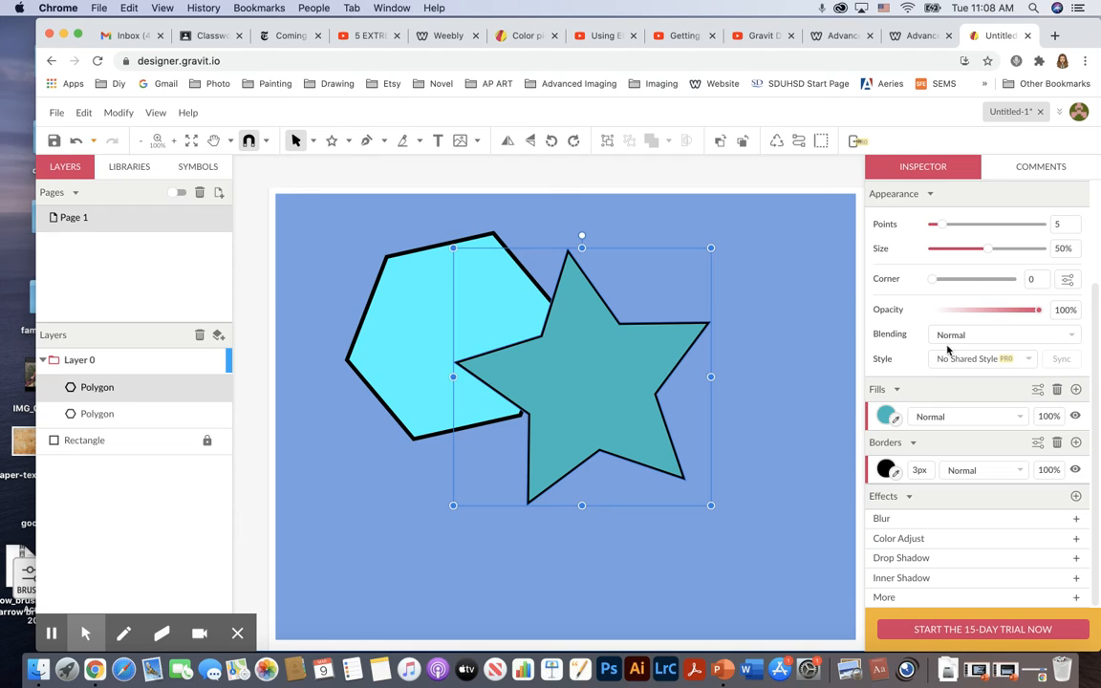
Set the star's opacity to 59% and round its corners to 0.40.
drag(1037, 309, 995, 317)
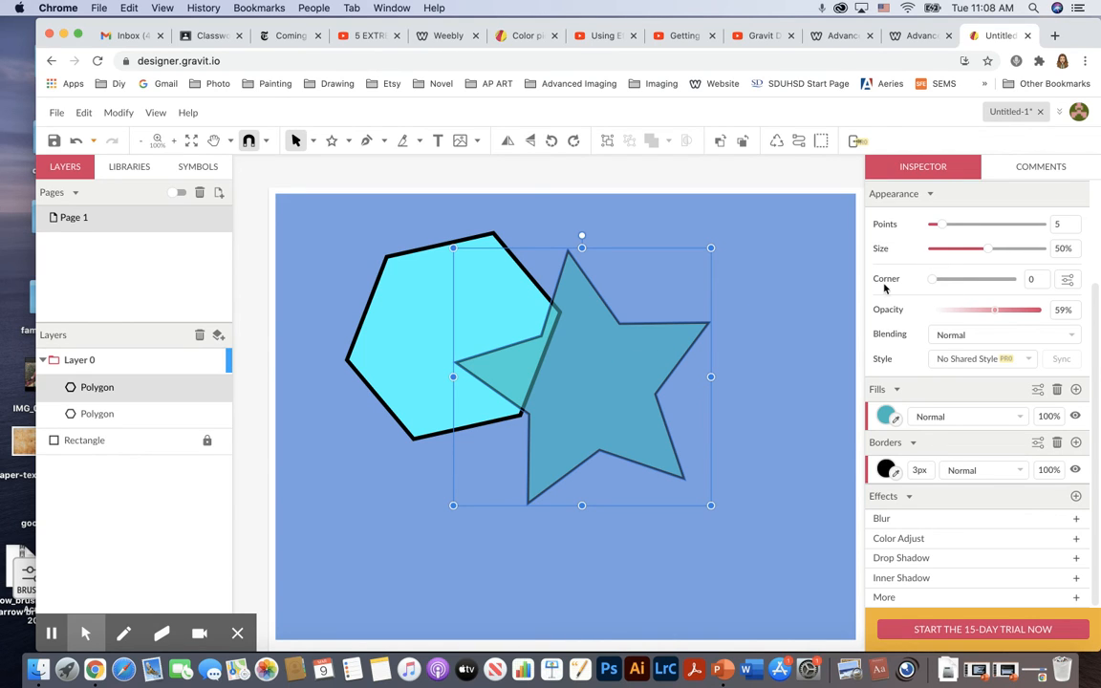
drag(933, 279, 950, 284)
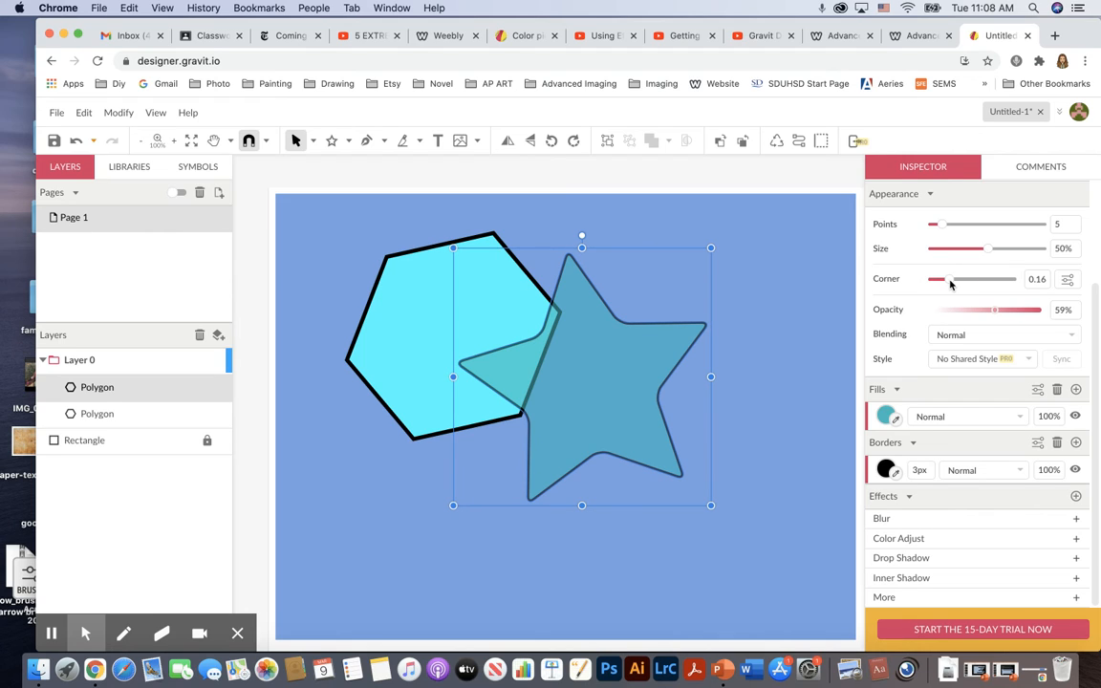
drag(949, 284, 975, 280)
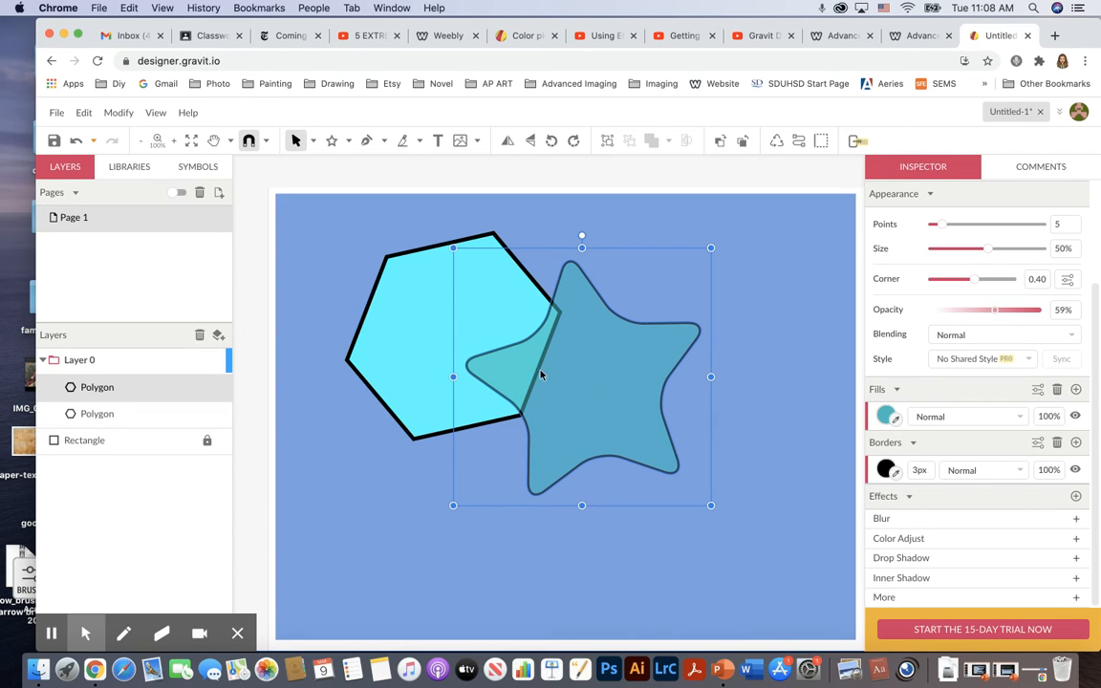
Duplicate the star into two extra copies offset down and to the right.
click(599, 394)
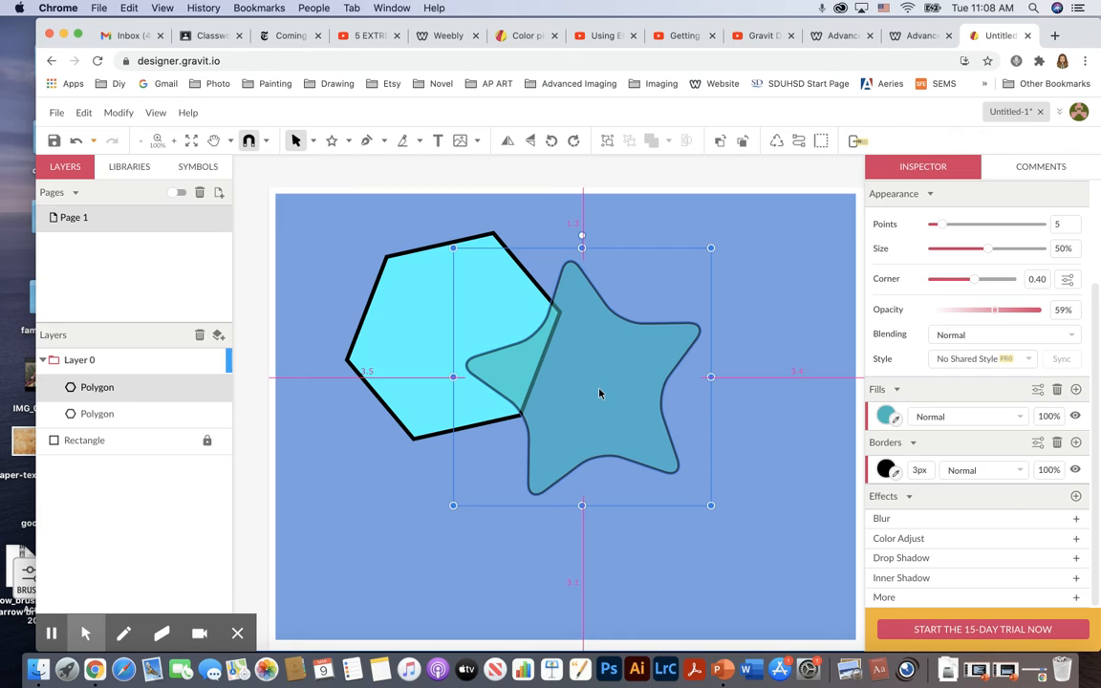
click(599, 393)
drag(599, 394, 668, 451)
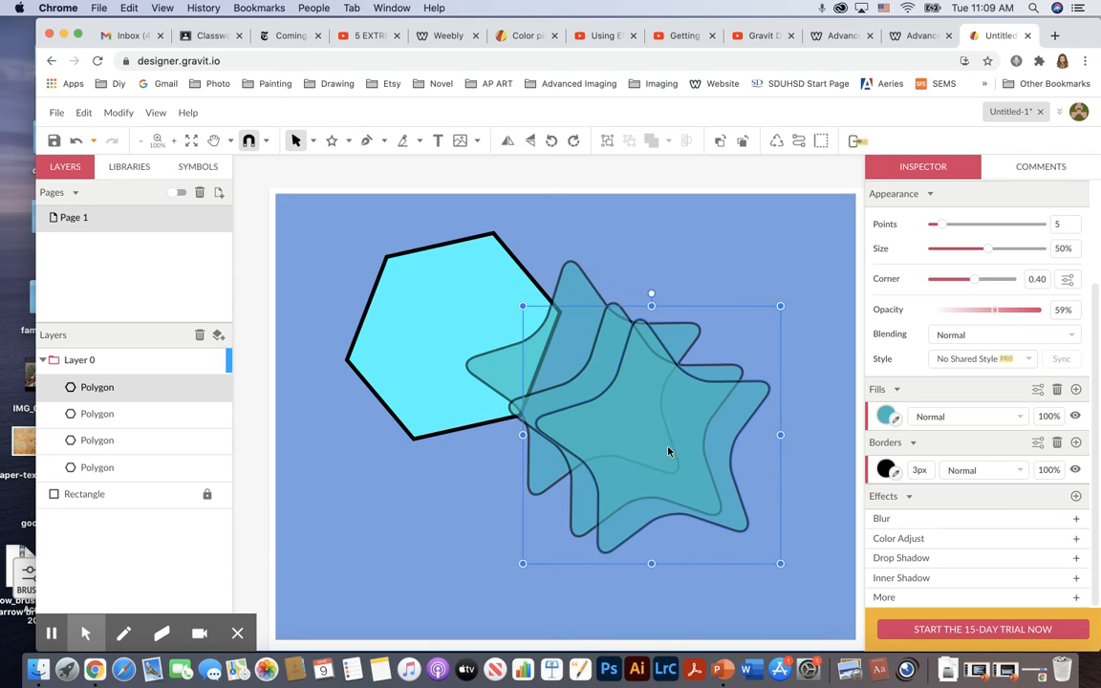
click(312, 239)
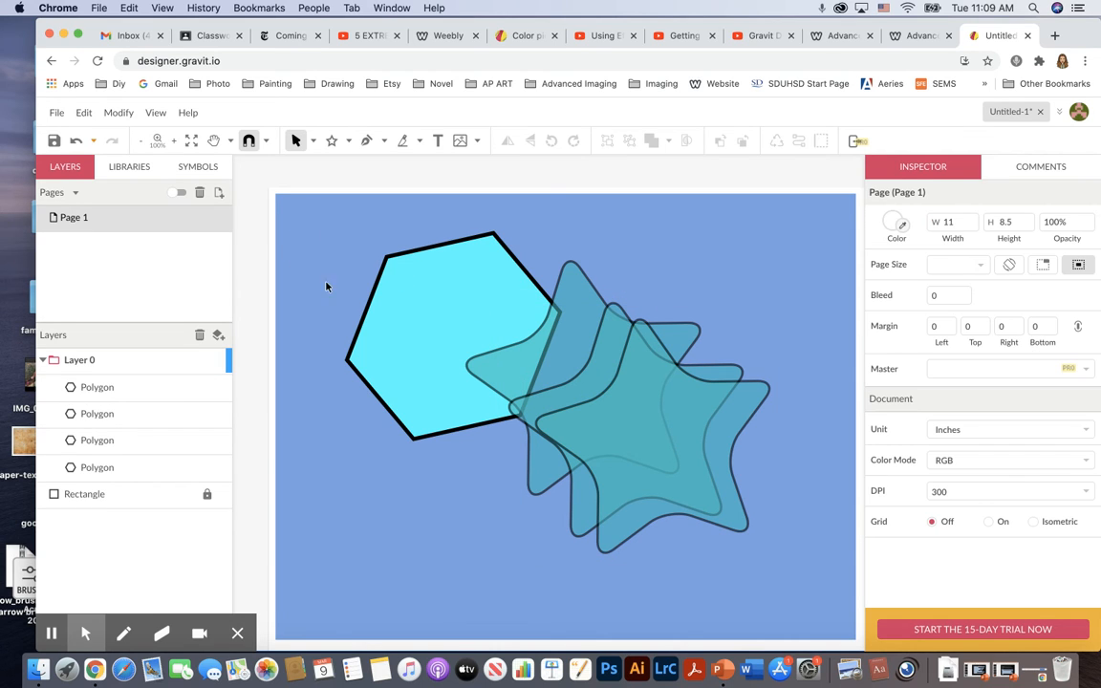
Move one star copy right and shrink it to about 2.9 in wide.
drag(669, 414, 708, 411)
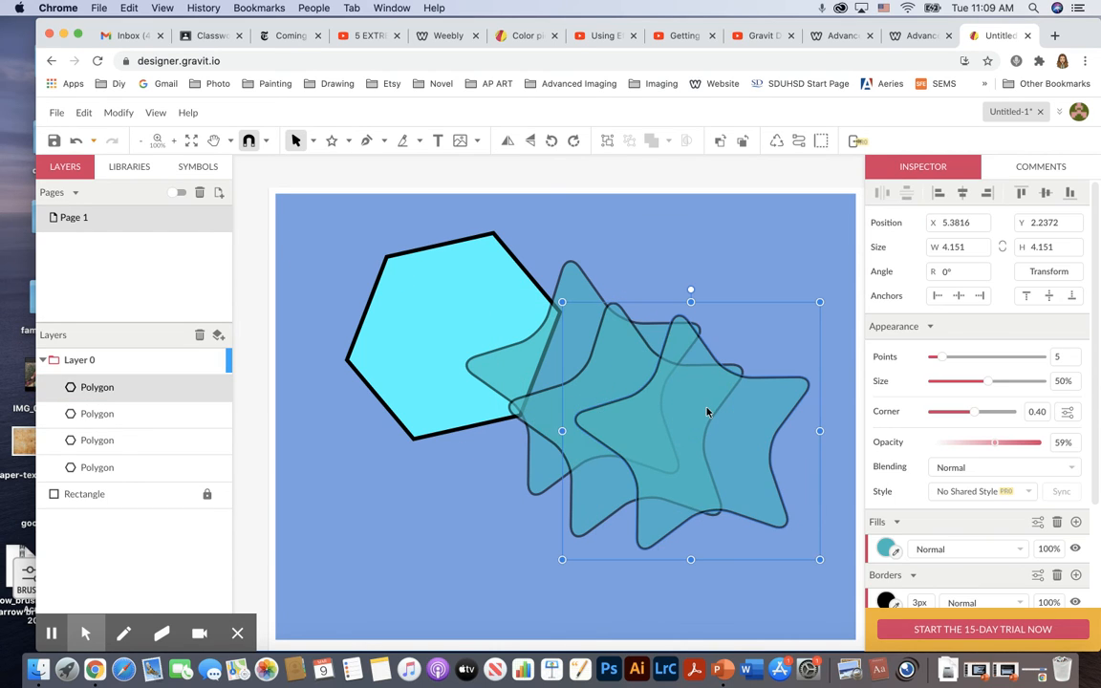
drag(819, 303, 762, 361)
drag(686, 449, 707, 436)
click(771, 364)
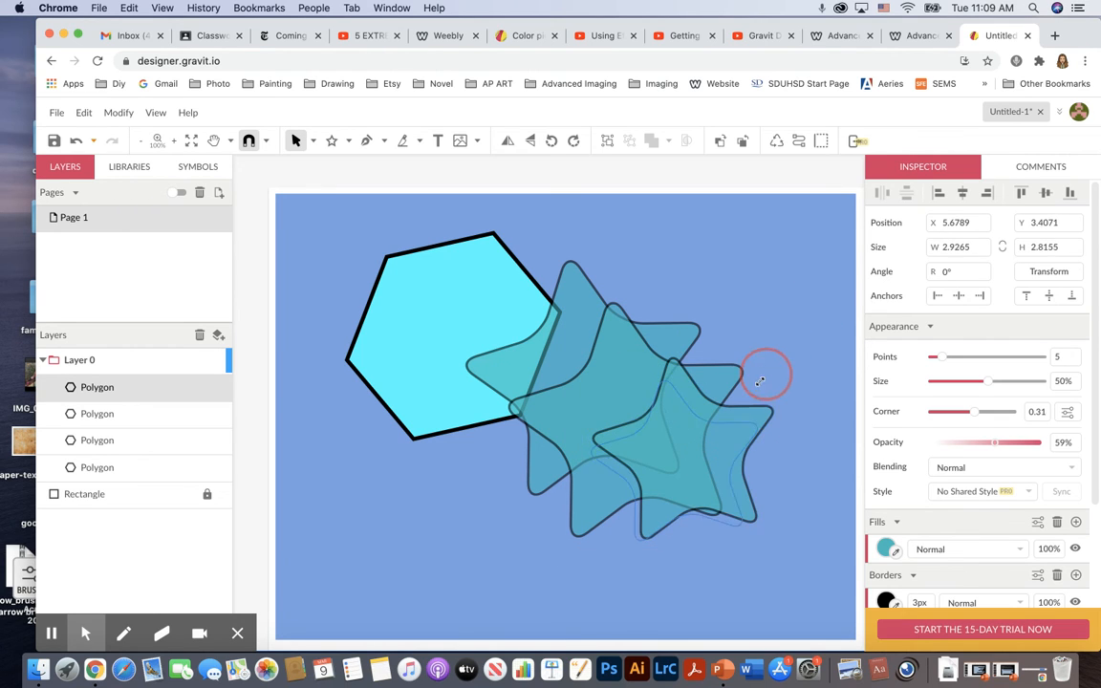
Resize the middle star and move the large star left over the hexagon, forming a diagonal row.
click(664, 363)
drag(753, 289, 716, 340)
drag(581, 312, 524, 339)
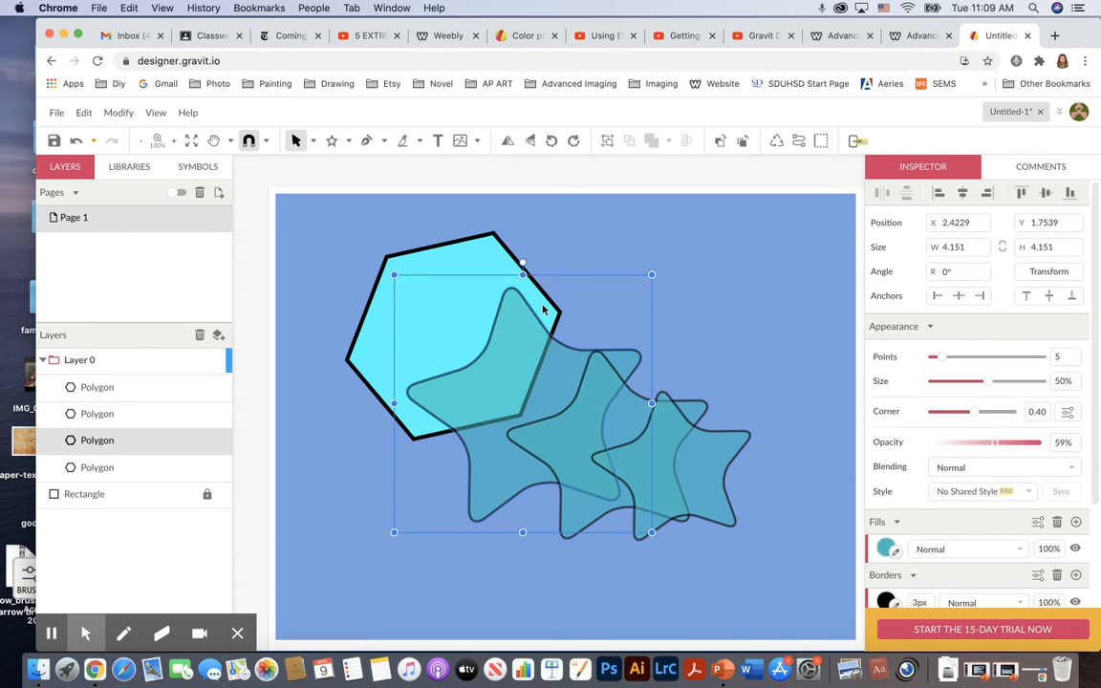
click(744, 390)
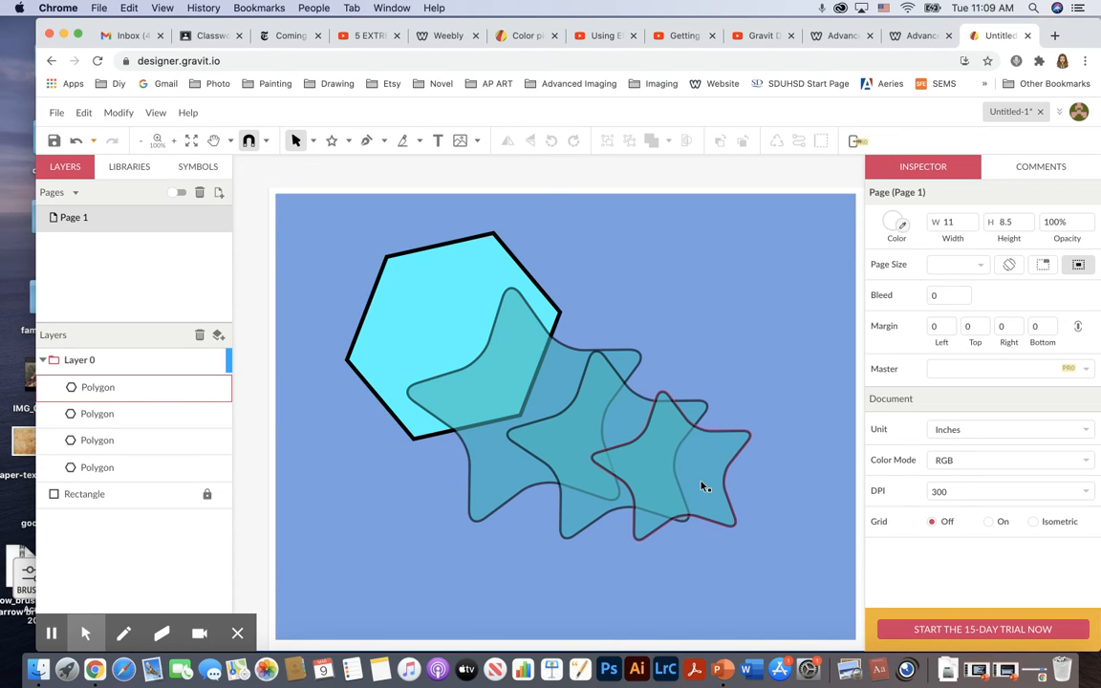
Use the Subselect tool to drag the hexagon's points inward, turning it into a six-point star of about 69% size.
click(311, 142)
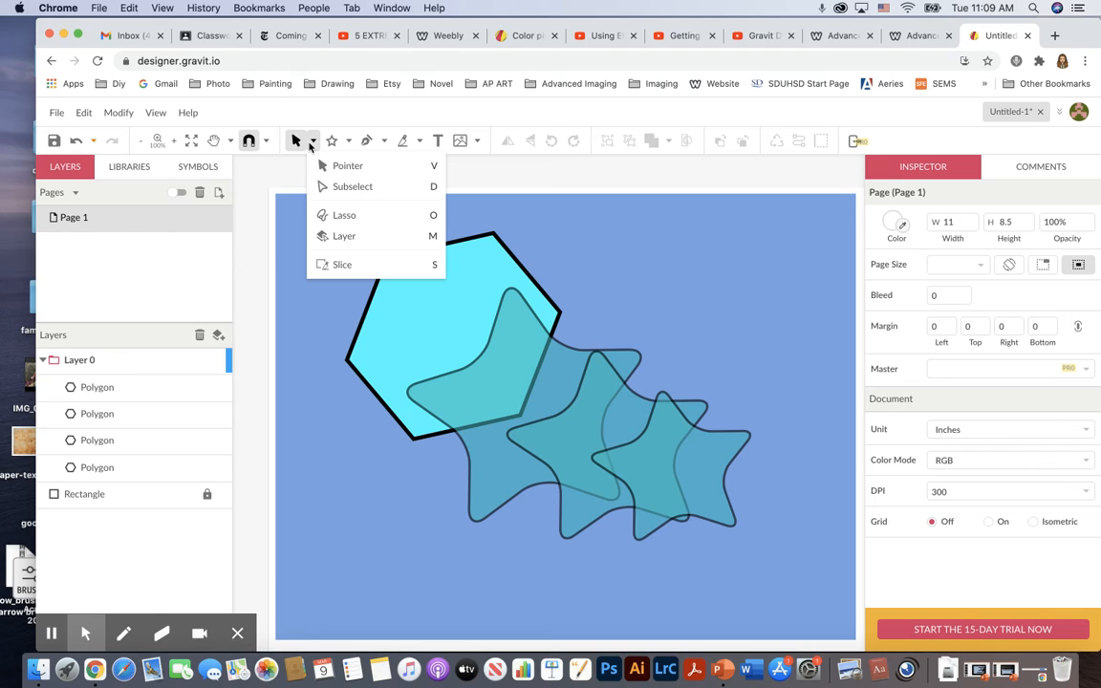
click(360, 189)
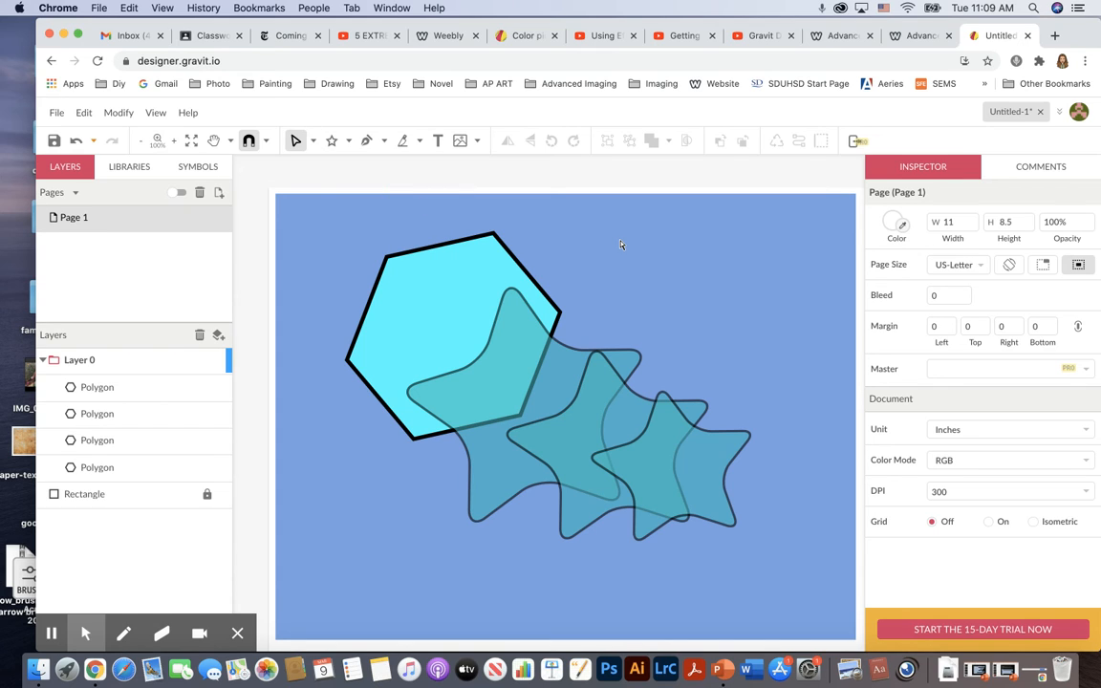
click(470, 265)
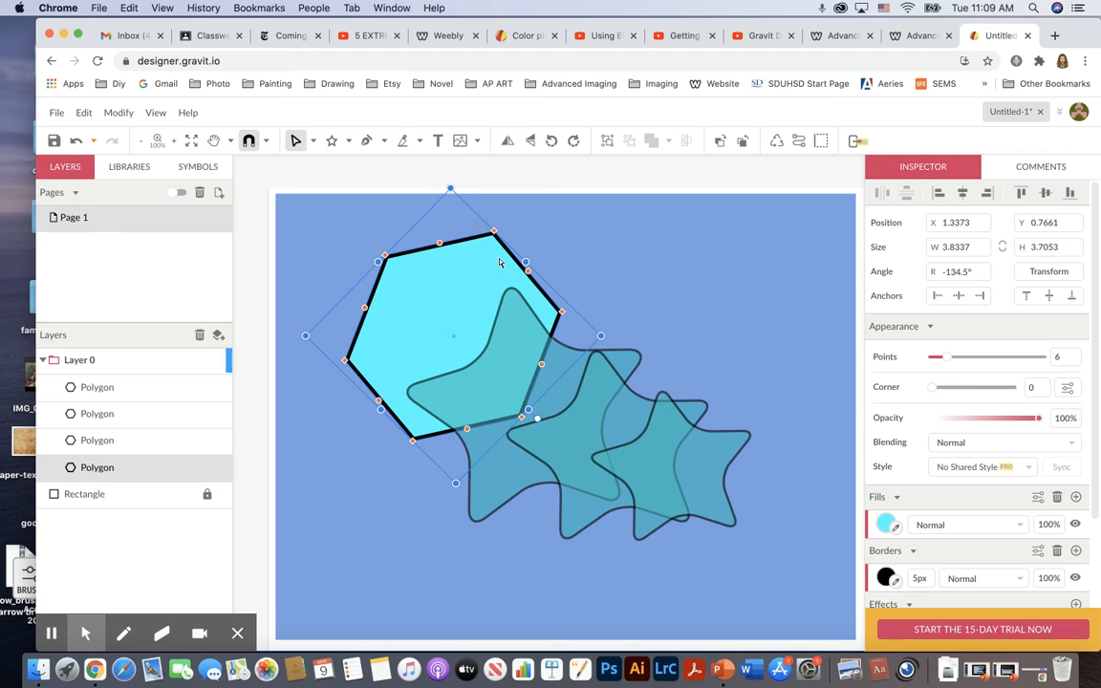
click(501, 220)
click(493, 235)
drag(492, 231, 496, 217)
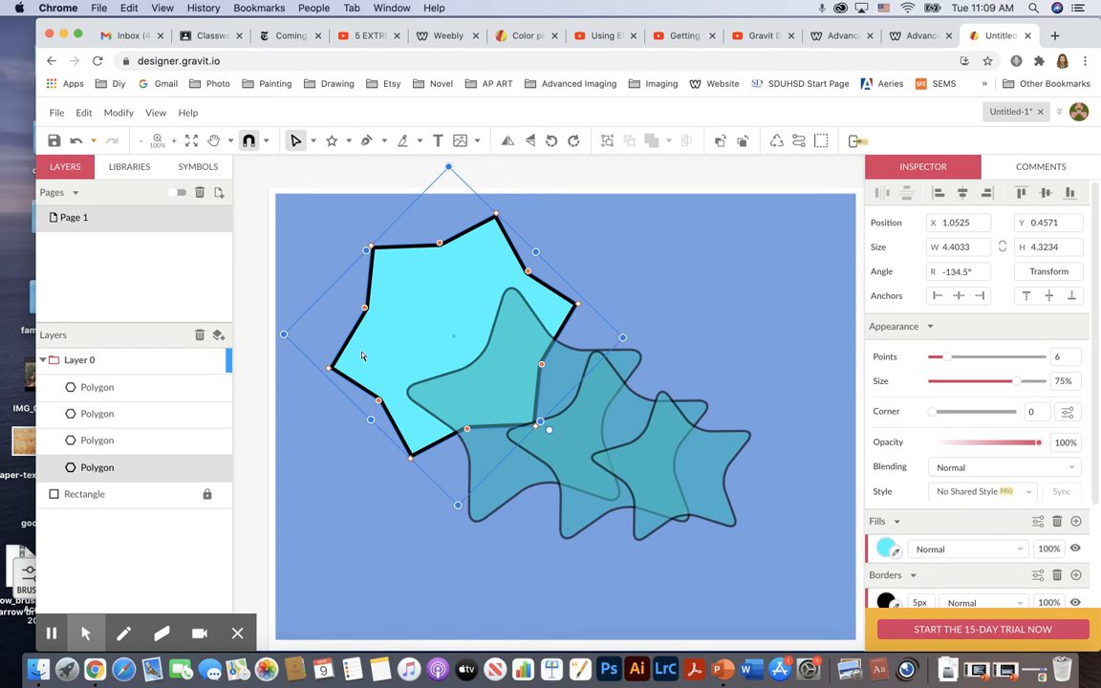
drag(409, 460, 420, 468)
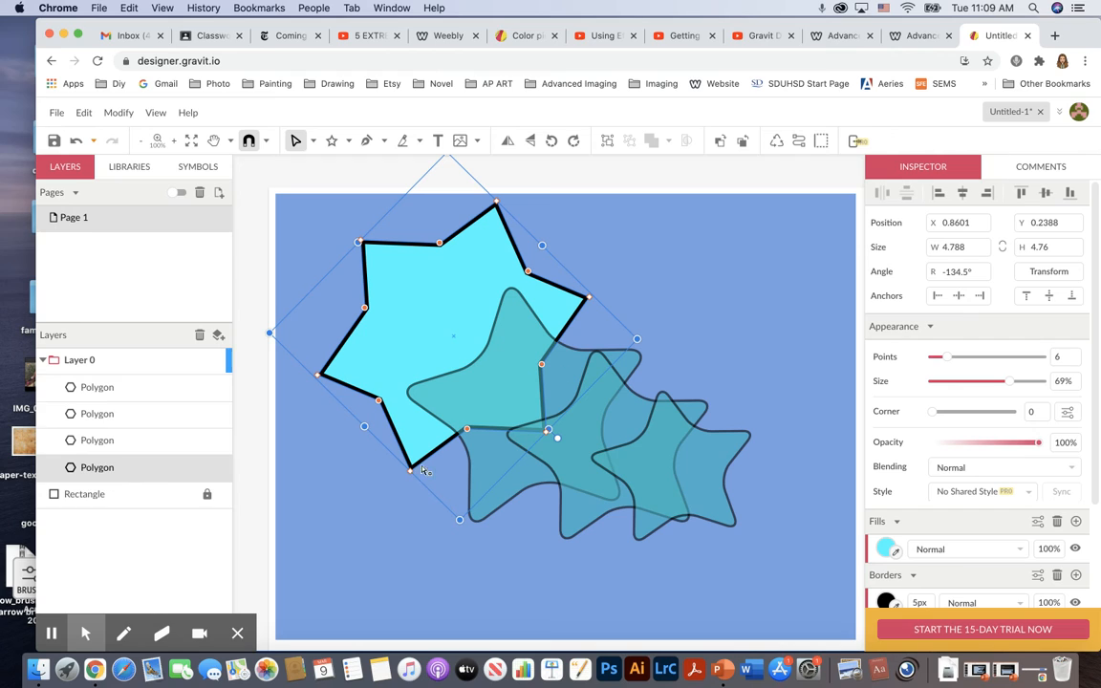
click(674, 270)
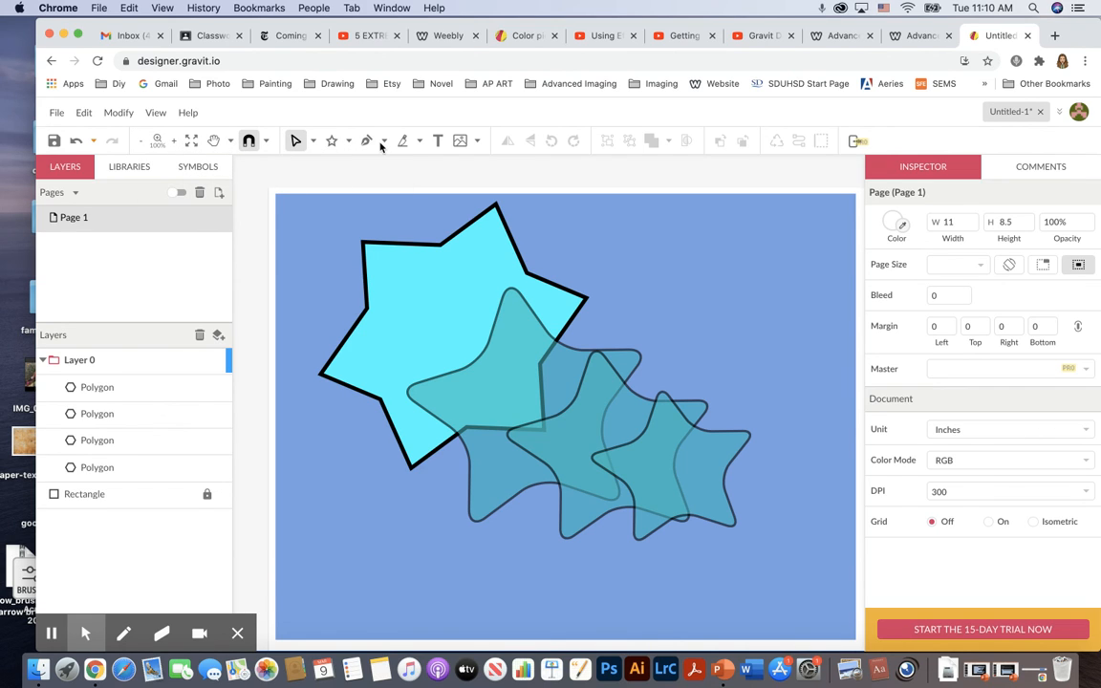
click(477, 142)
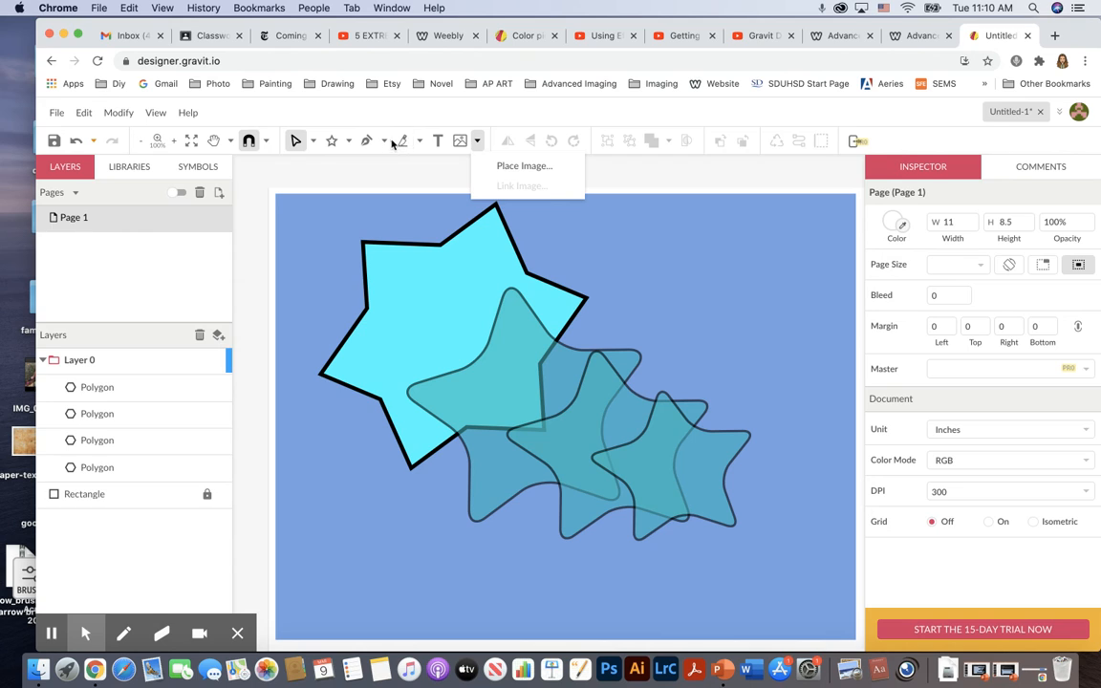
click(418, 142)
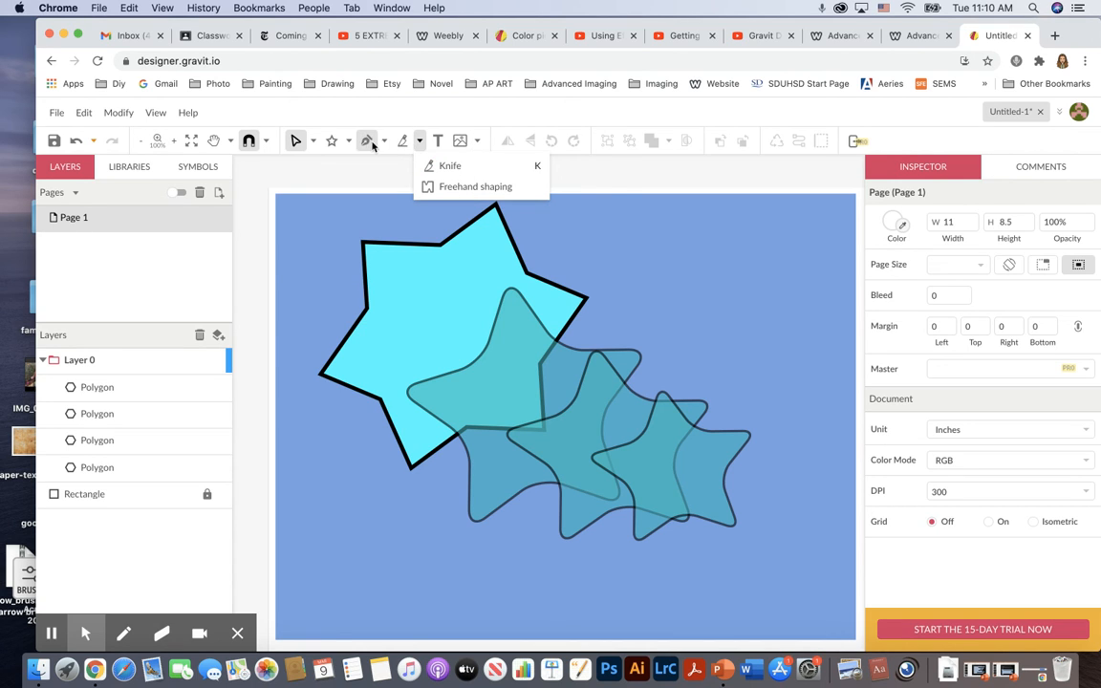
click(381, 142)
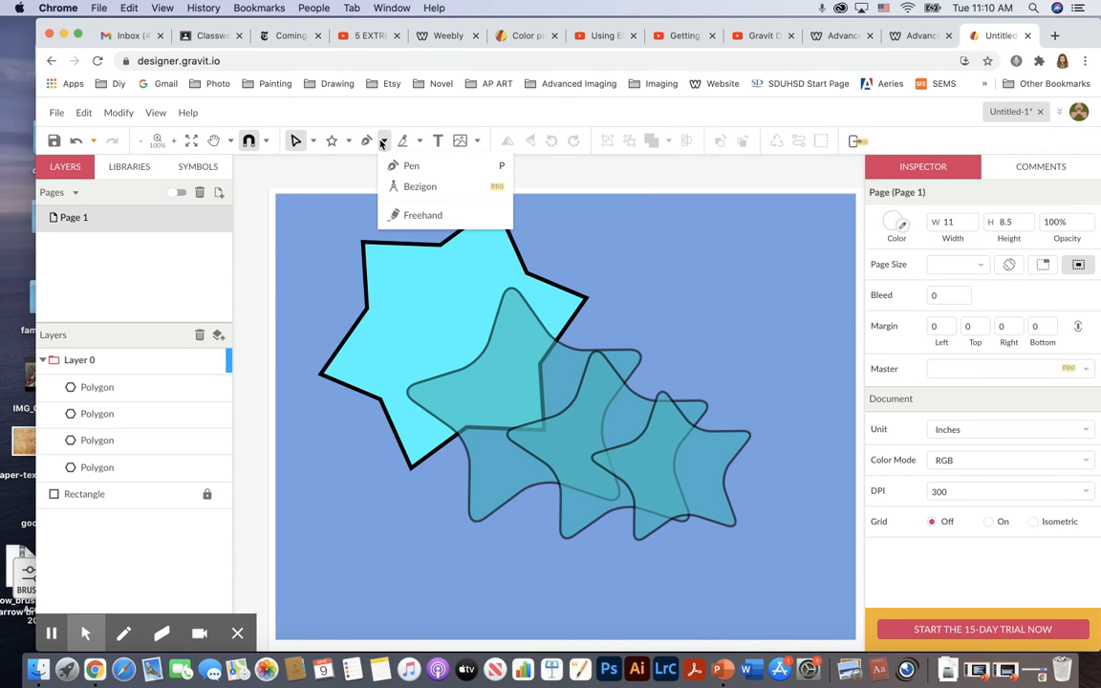
click(348, 142)
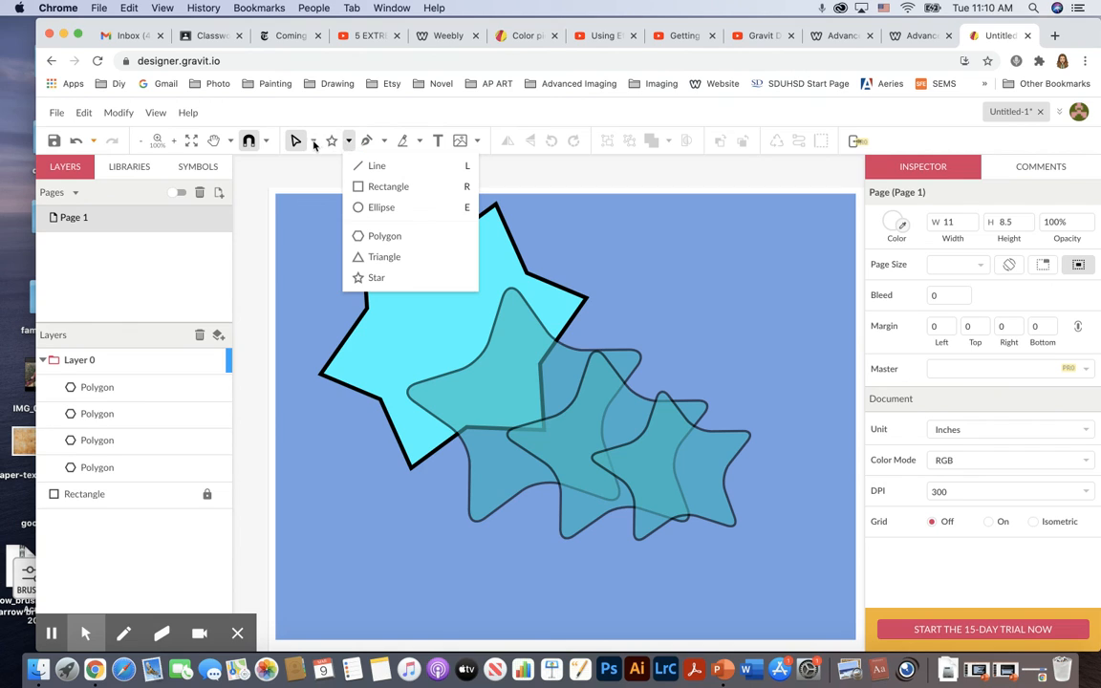
click(313, 142)
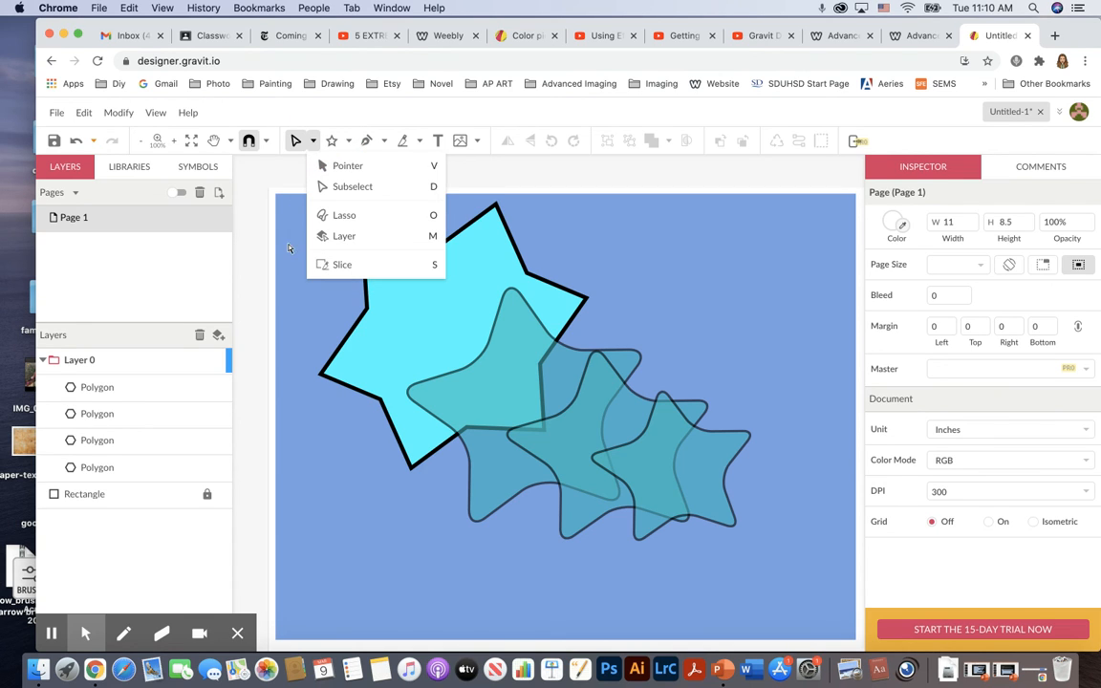
click(266, 216)
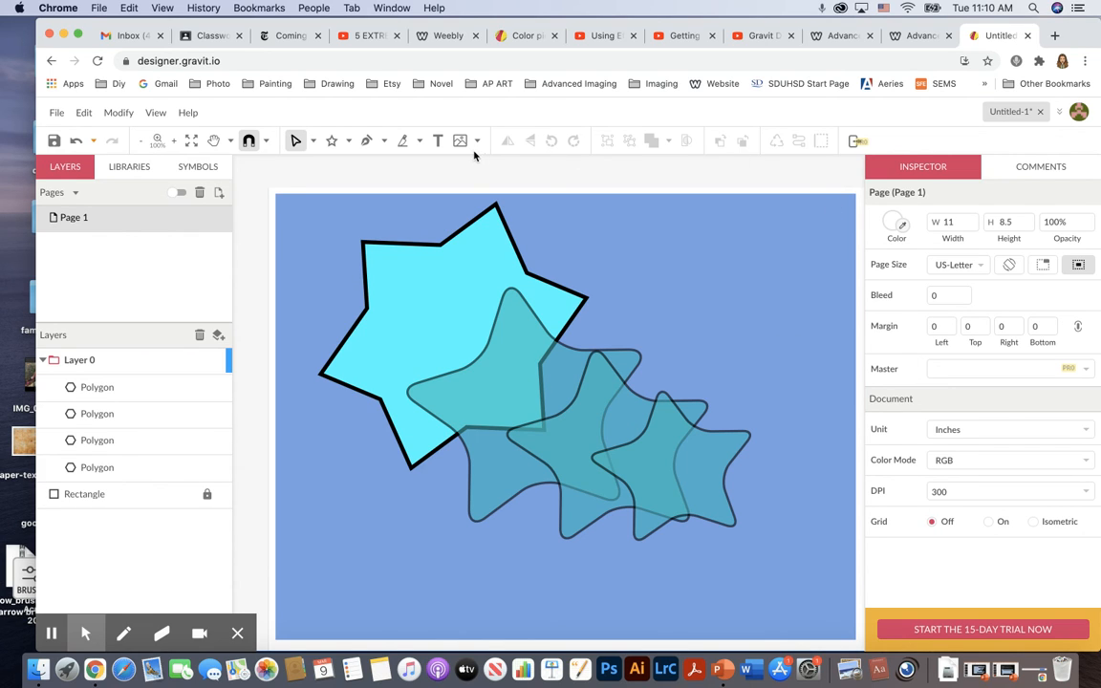
Browse the Lines category of the built-in libraries for pattern ideas.
click(141, 169)
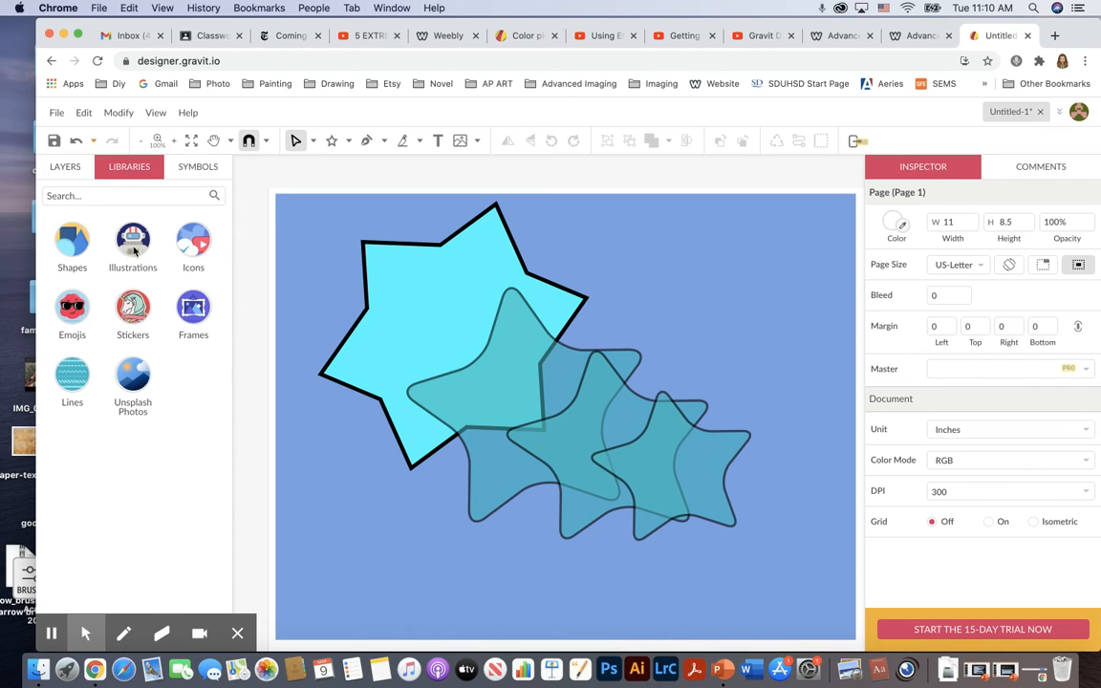
click(71, 383)
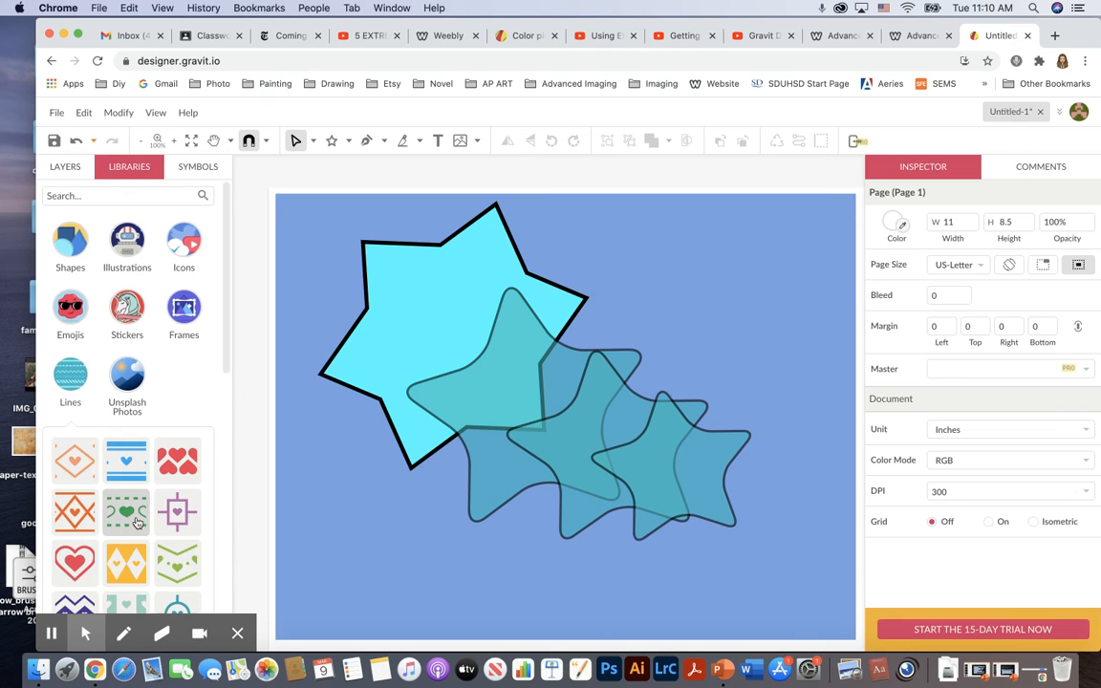
scroll(134, 525, down, 4)
scroll(137, 522, down, 5)
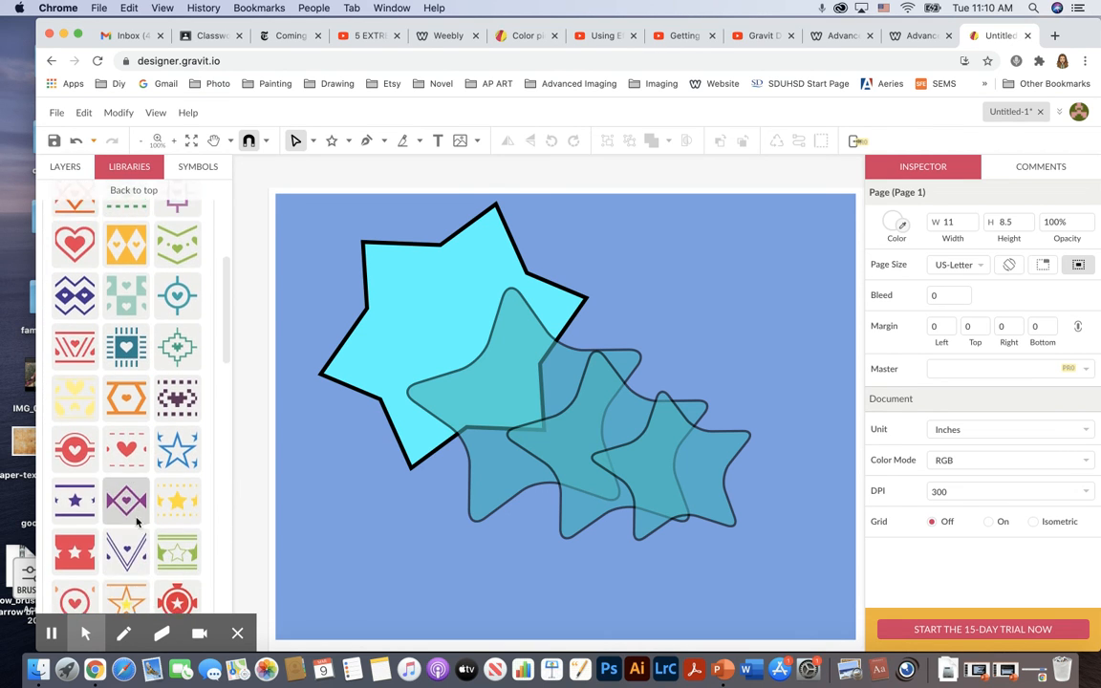
scroll(137, 523, down, 5)
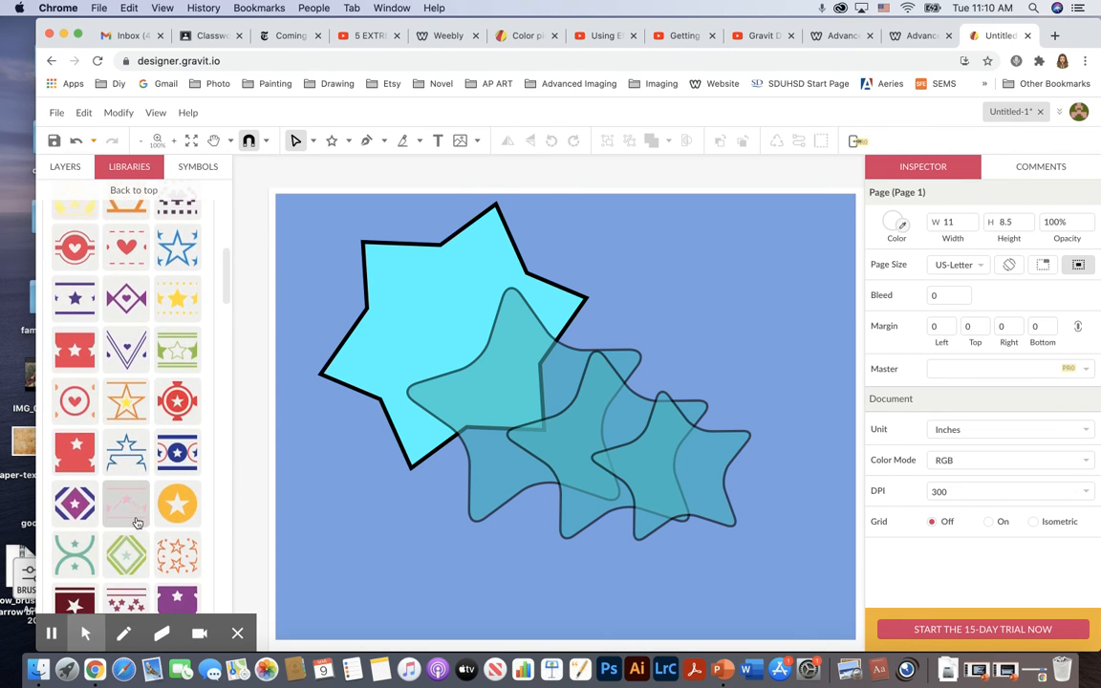
scroll(137, 523, down, 4)
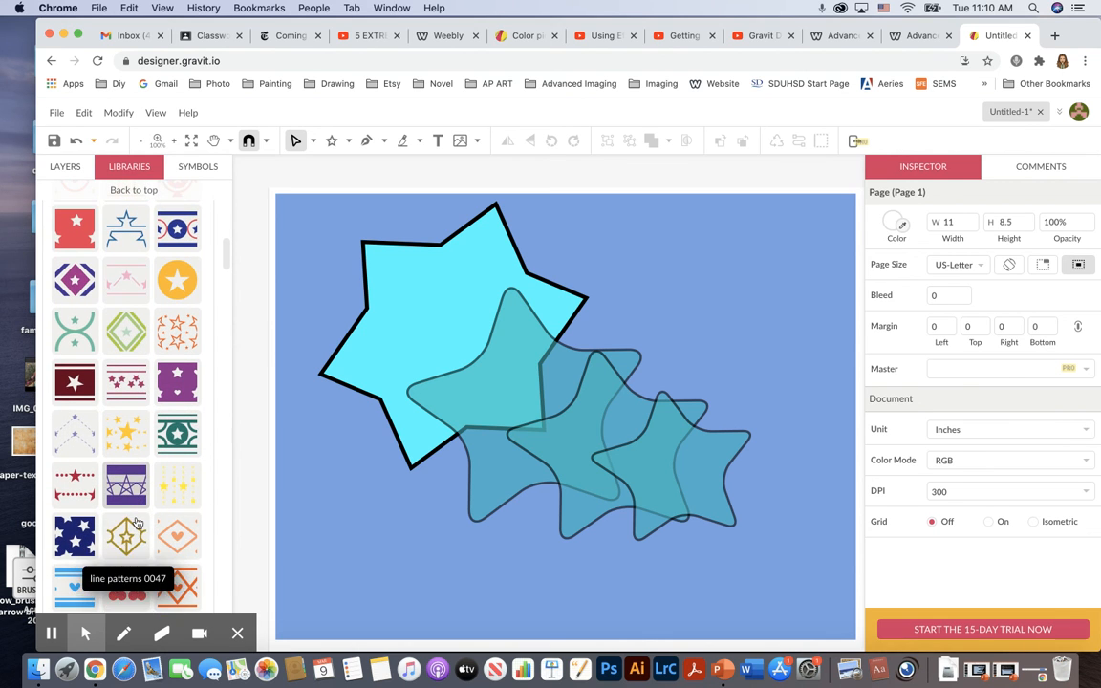
scroll(137, 522, down, 4)
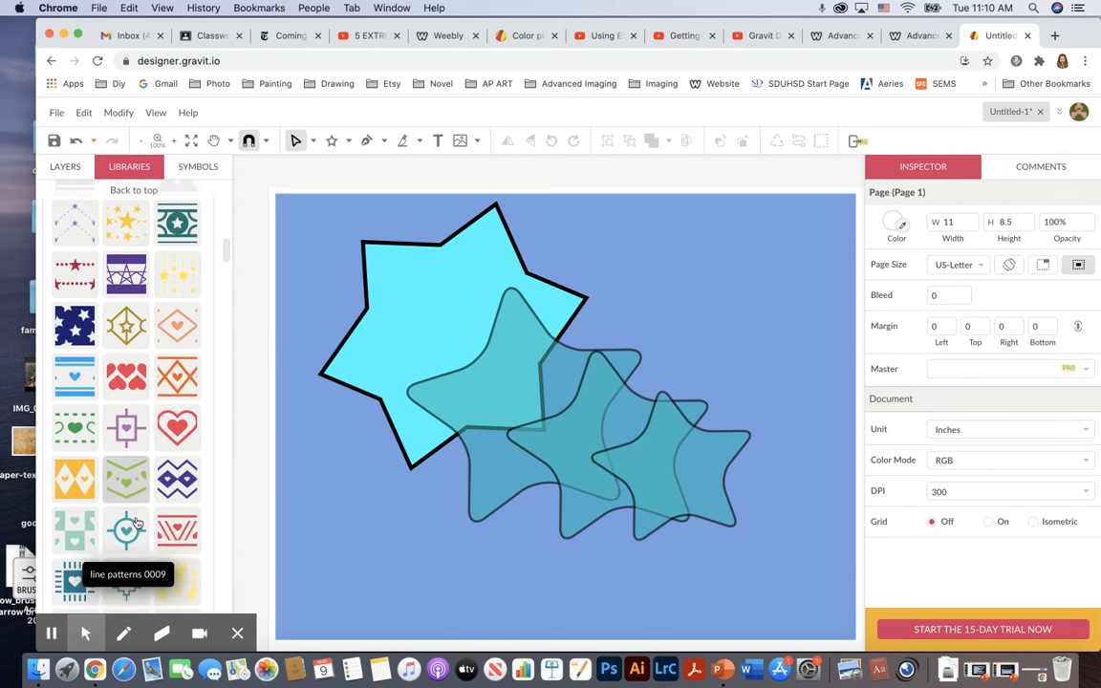
scroll(137, 522, up, 15)
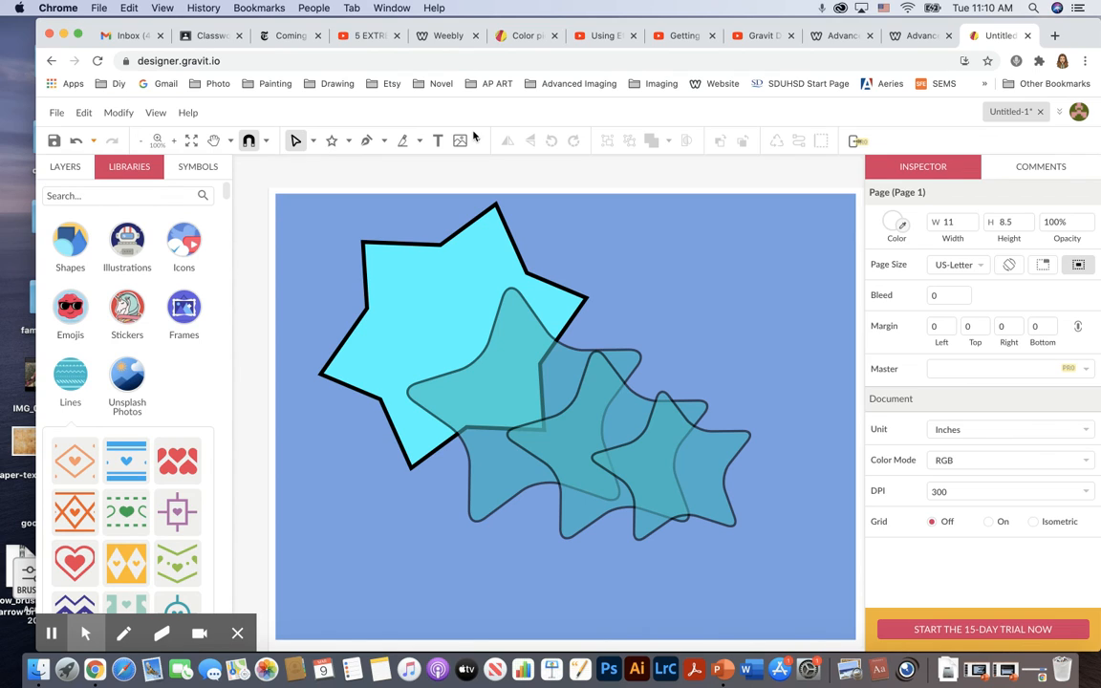
Draw a diagonal straight line about 3.7 in wide from the top of the page down to the right.
click(346, 142)
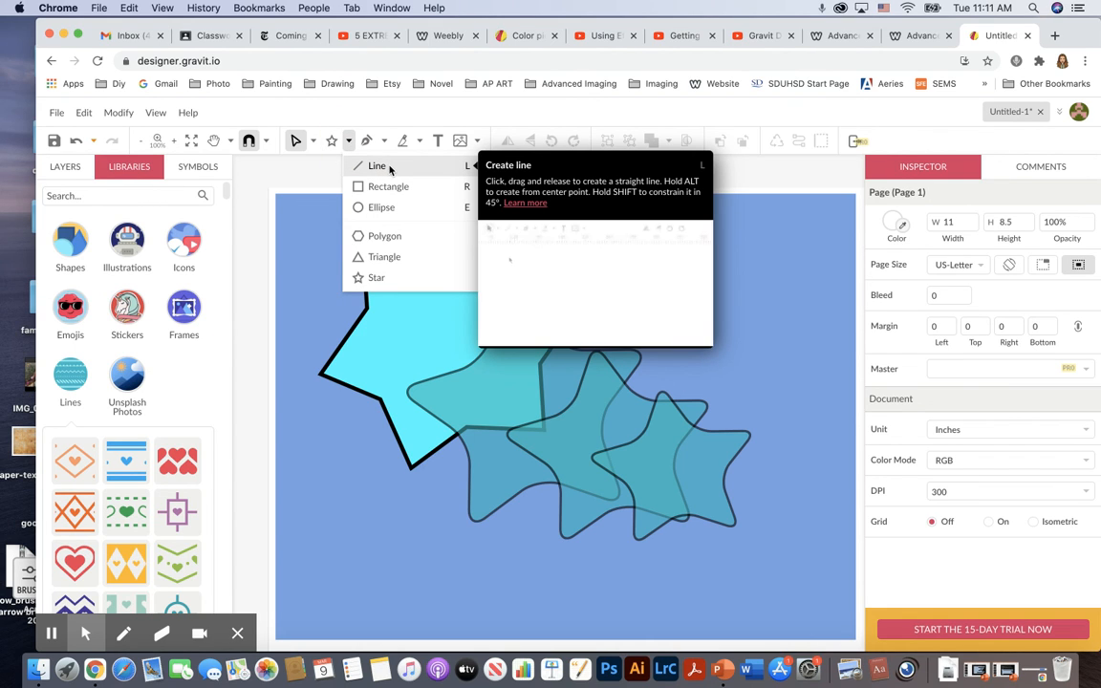
click(382, 167)
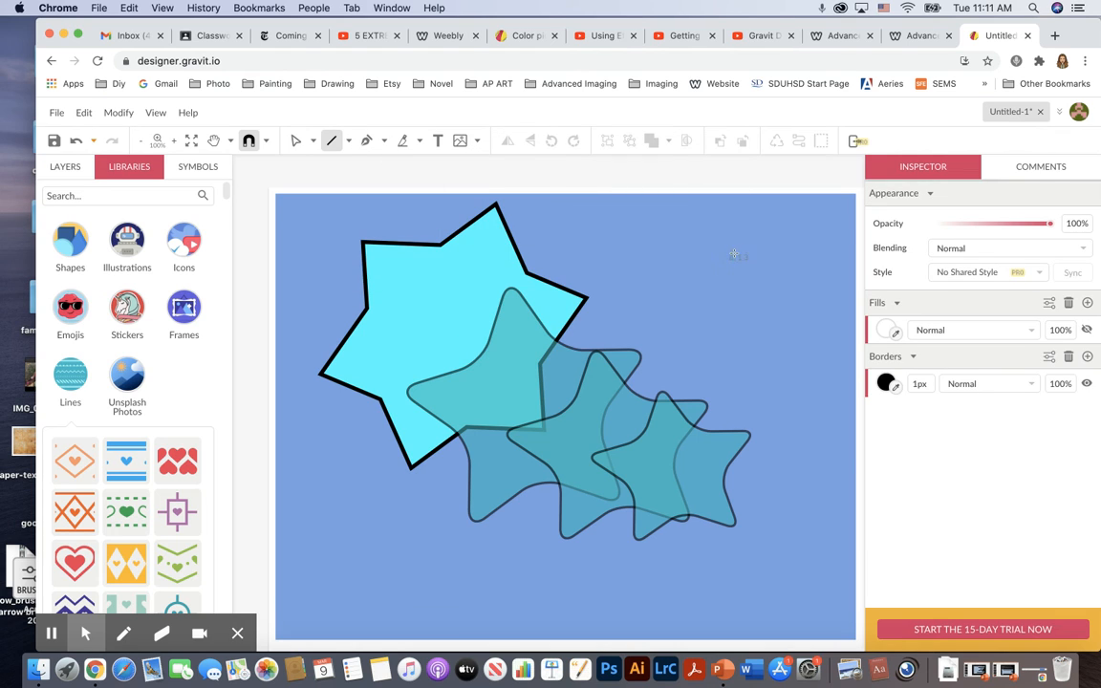
click(569, 222)
drag(570, 221, 780, 409)
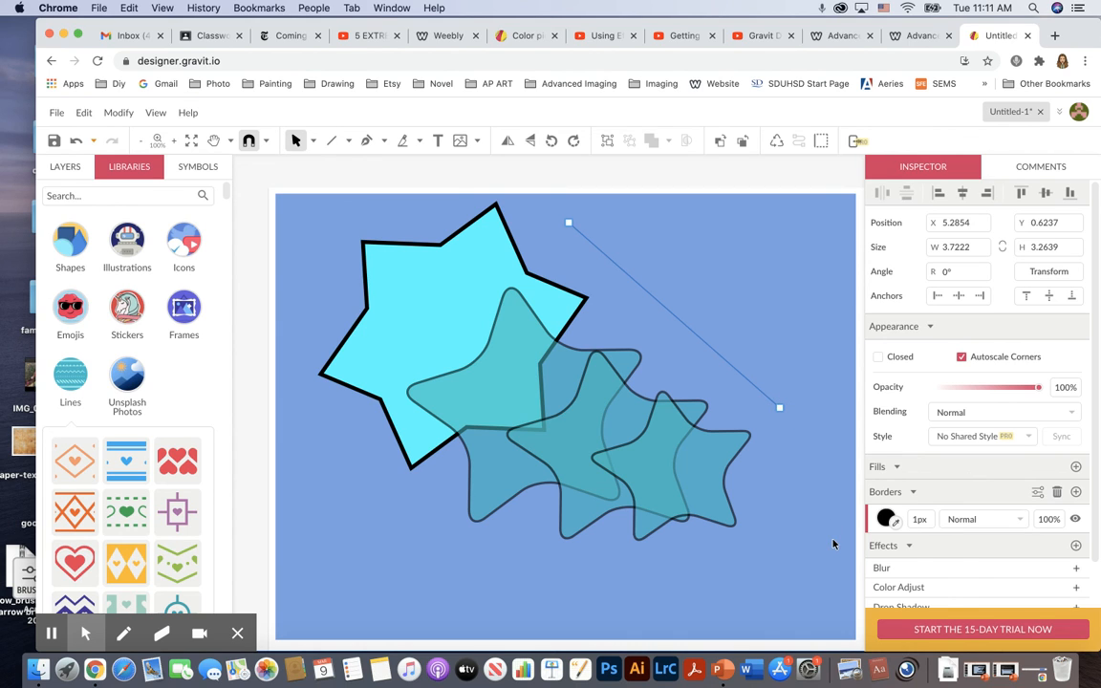
Set the line's border width to 6 px.
scroll(955, 560, down, 3)
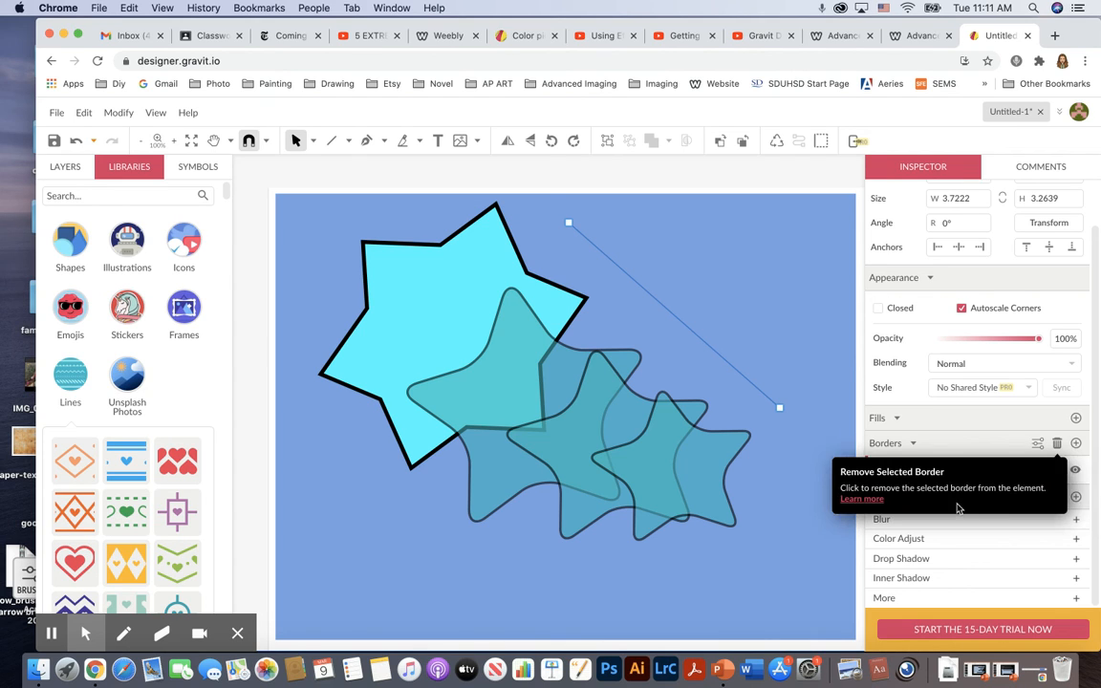
click(919, 470)
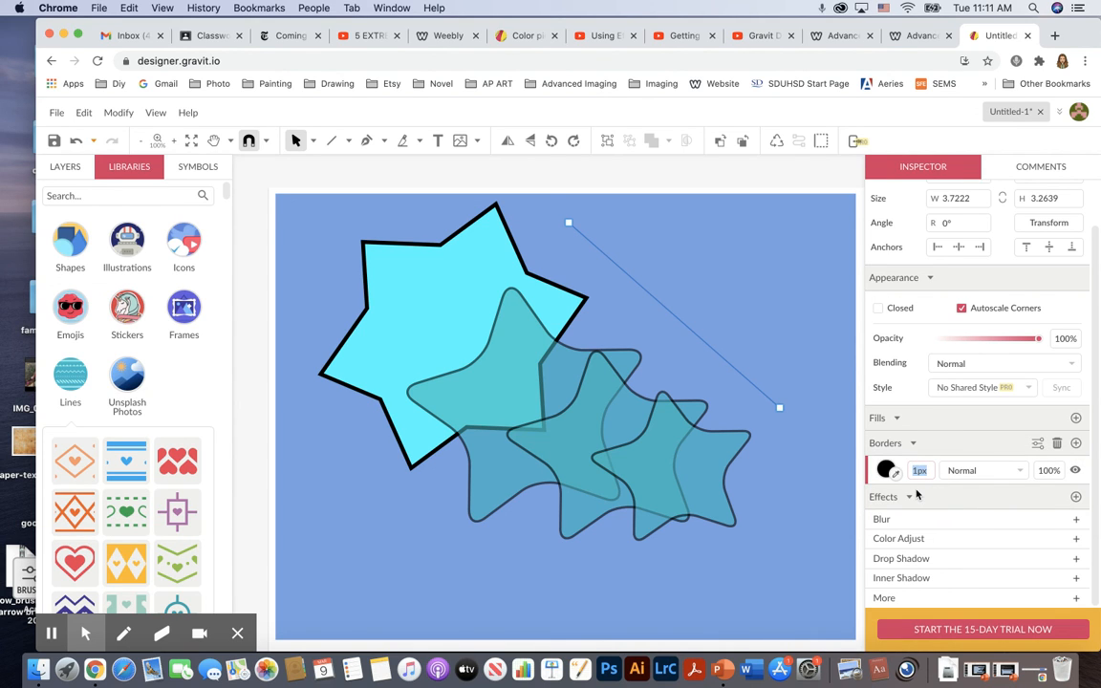
text(6)
key(Return)
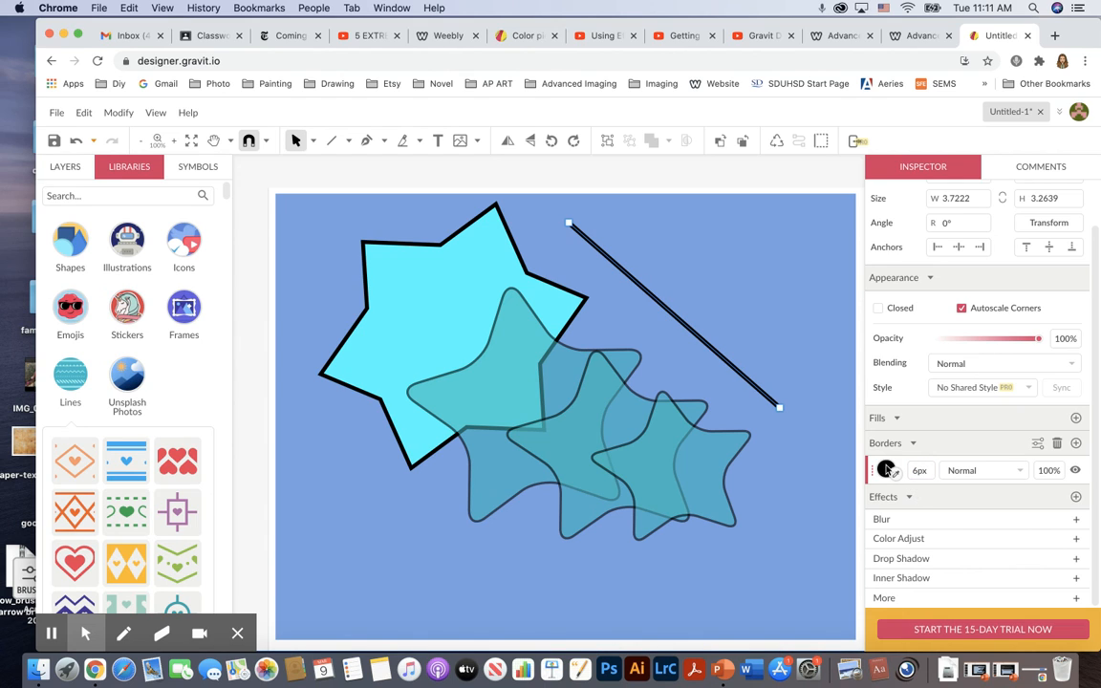
Color the line's border light cyan, #40D1E1.
click(886, 470)
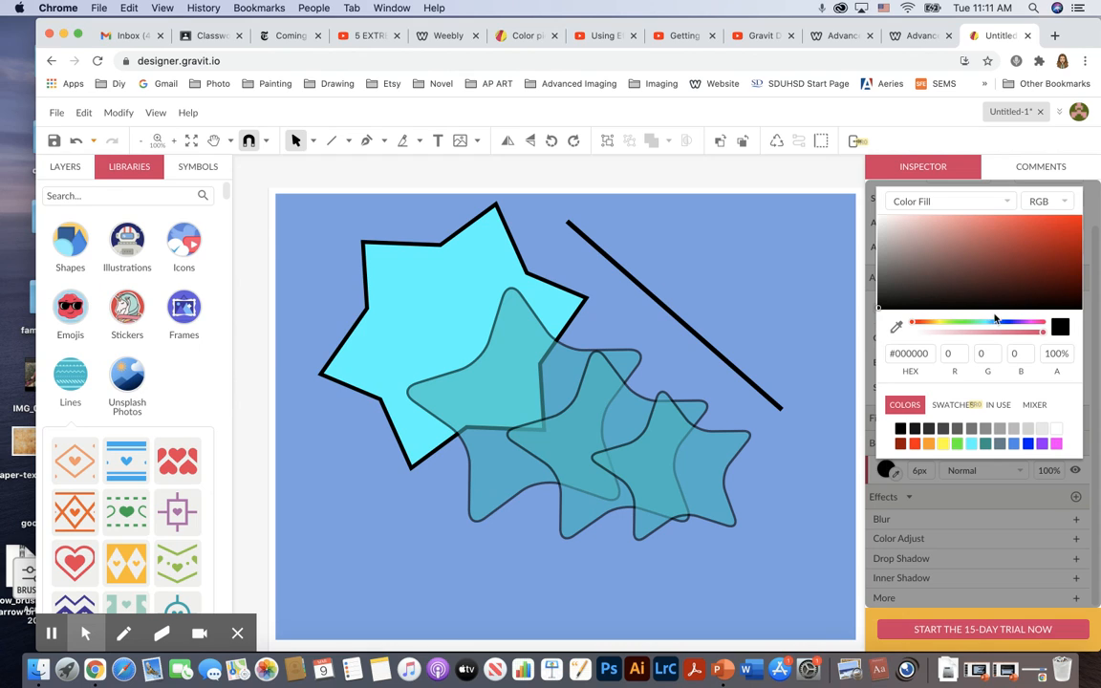
click(978, 322)
click(1023, 228)
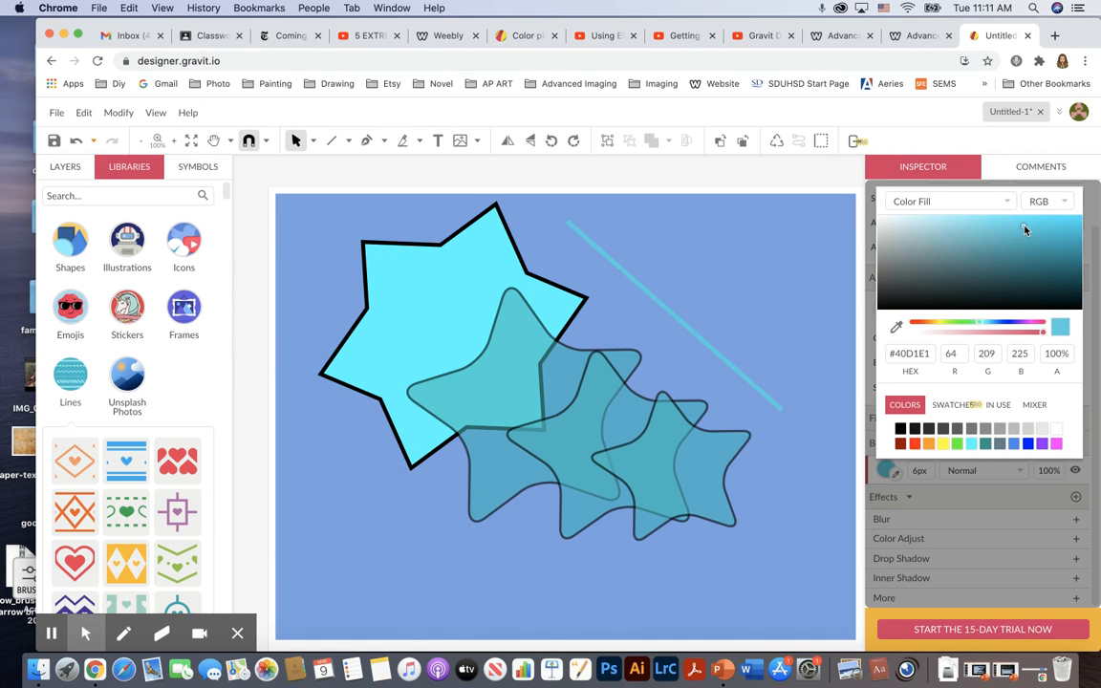
click(840, 410)
Use the Subselect tool to move the line's endpoints, making it flatter and about 4.8 in wide.
click(312, 142)
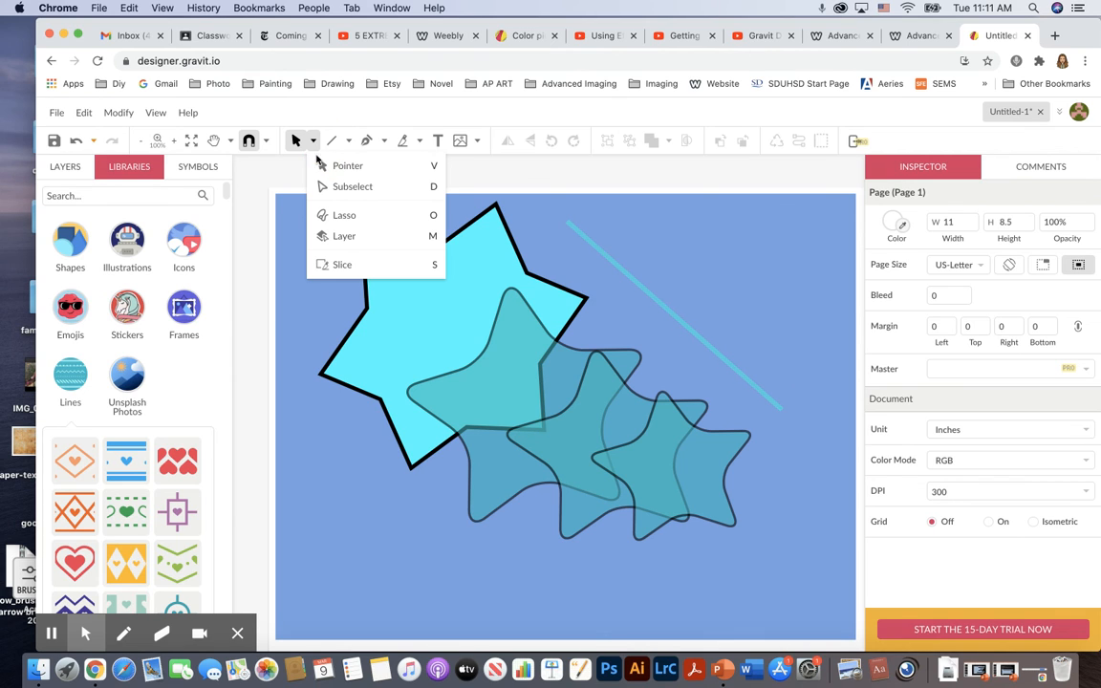
click(343, 192)
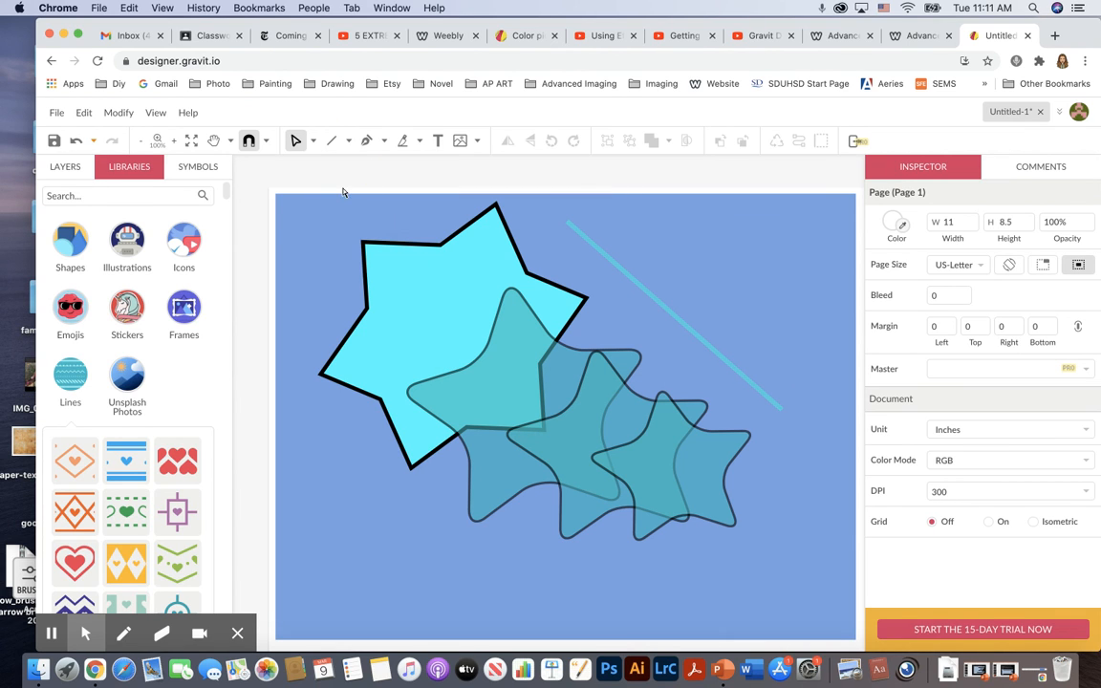
click(781, 409)
drag(780, 409, 827, 307)
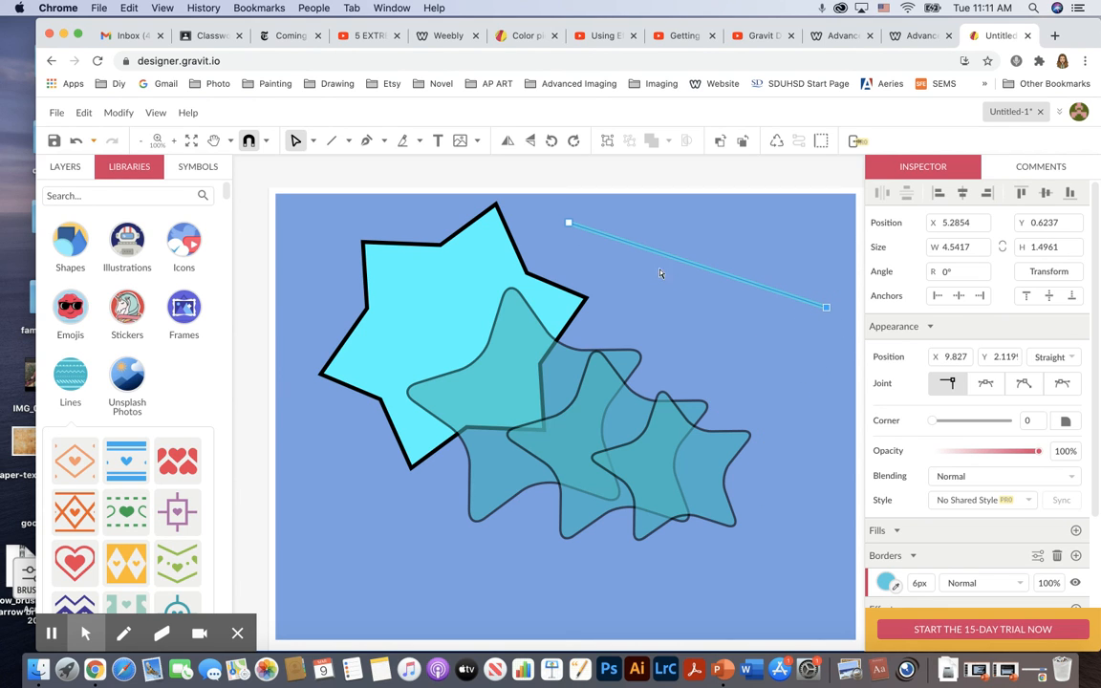
mouse_move(567, 222)
mouse_down()
mouse_move(478, 412)
mouse_move(525, 270)
mouse_move(553, 226)
mouse_up()
Duplicate the line into a stack of parallel copies running down toward the stars.
click(312, 140)
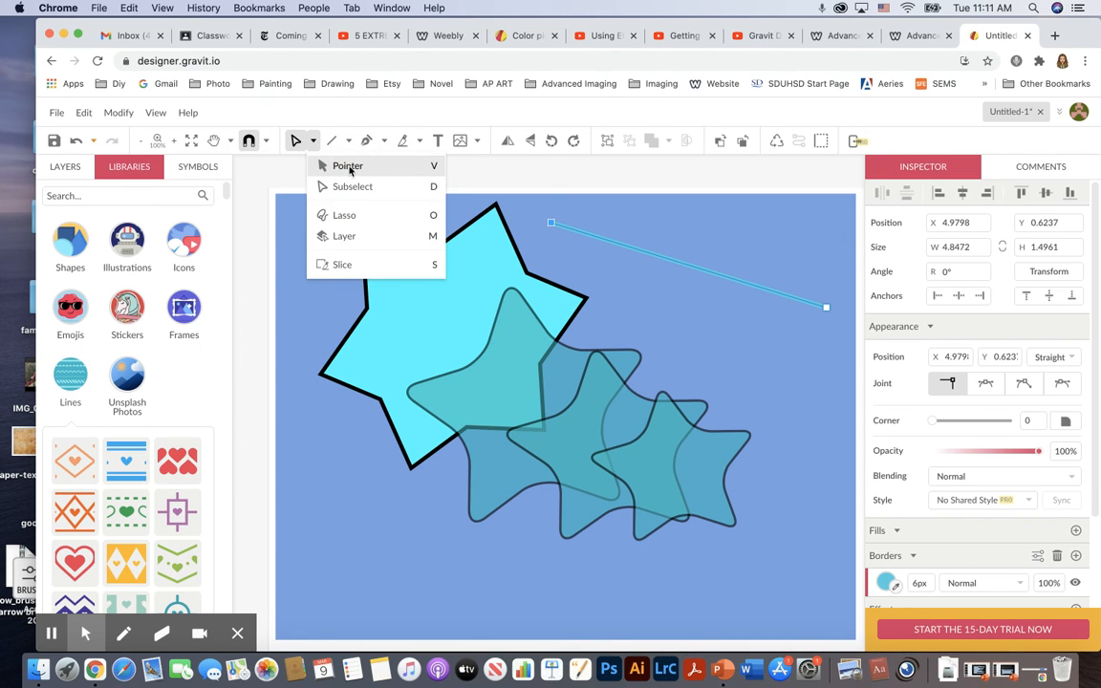
click(348, 167)
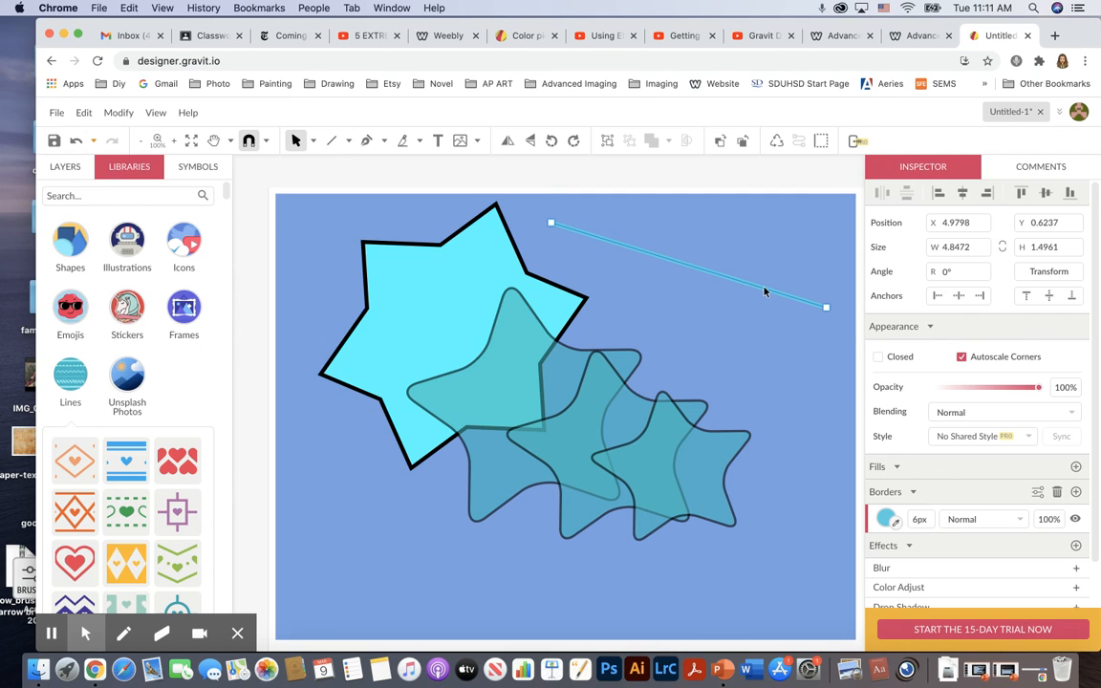
drag(764, 291, 750, 390)
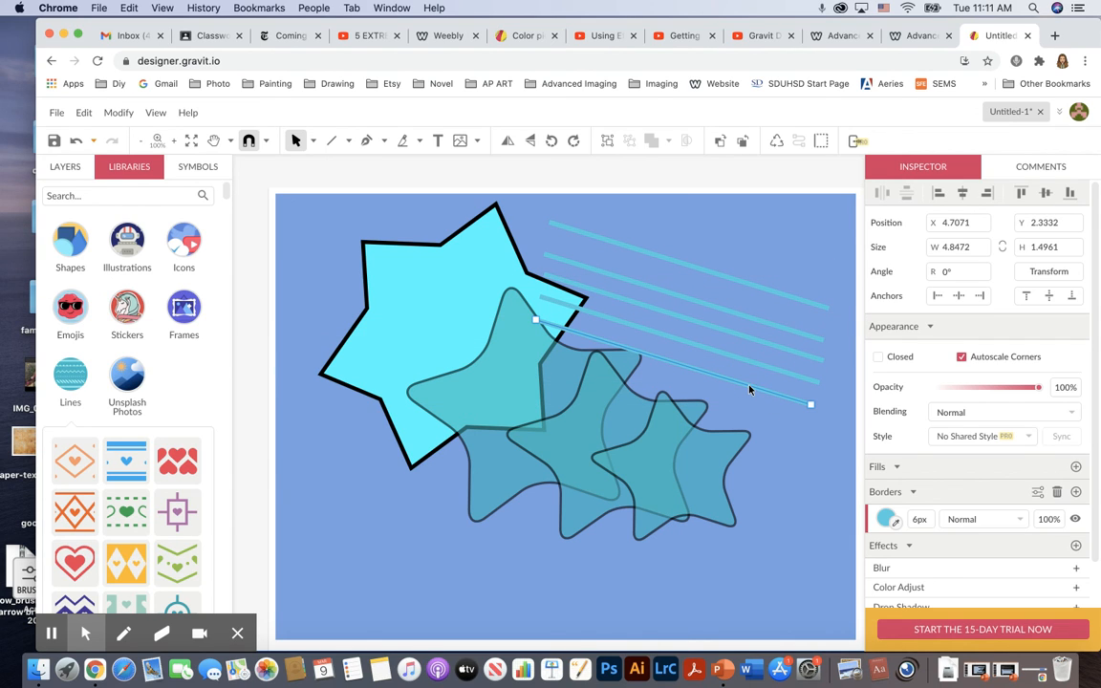
Select all the lines and stretch them across the full page width, about 11.1 in wide.
click(565, 210)
drag(602, 206, 724, 344)
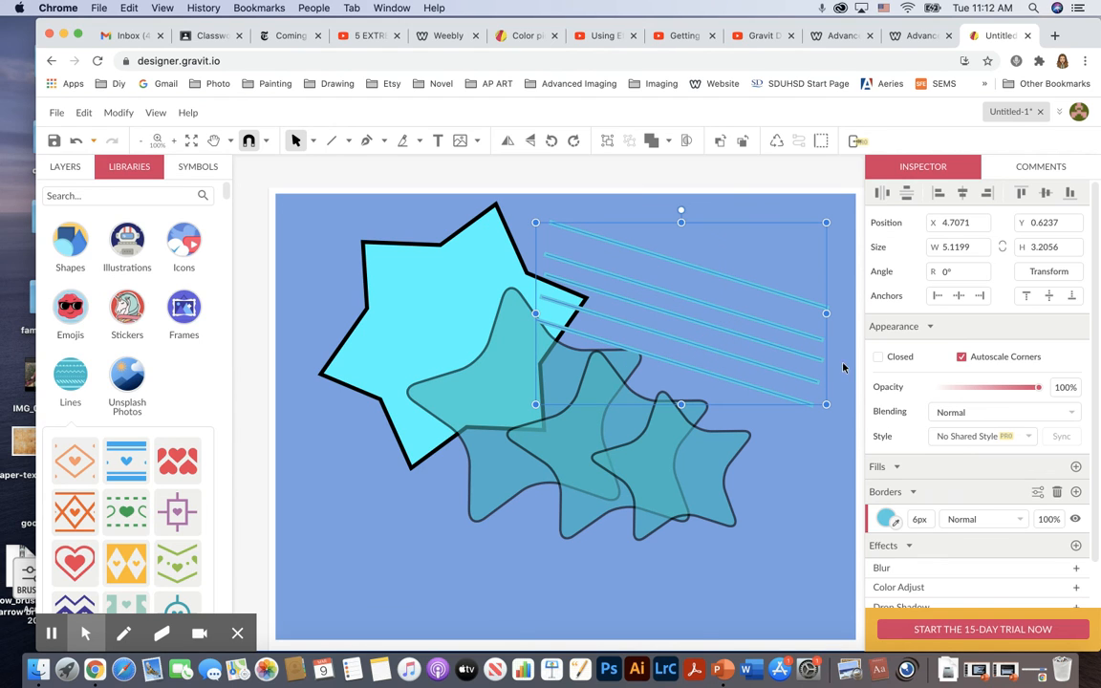
drag(827, 313, 865, 322)
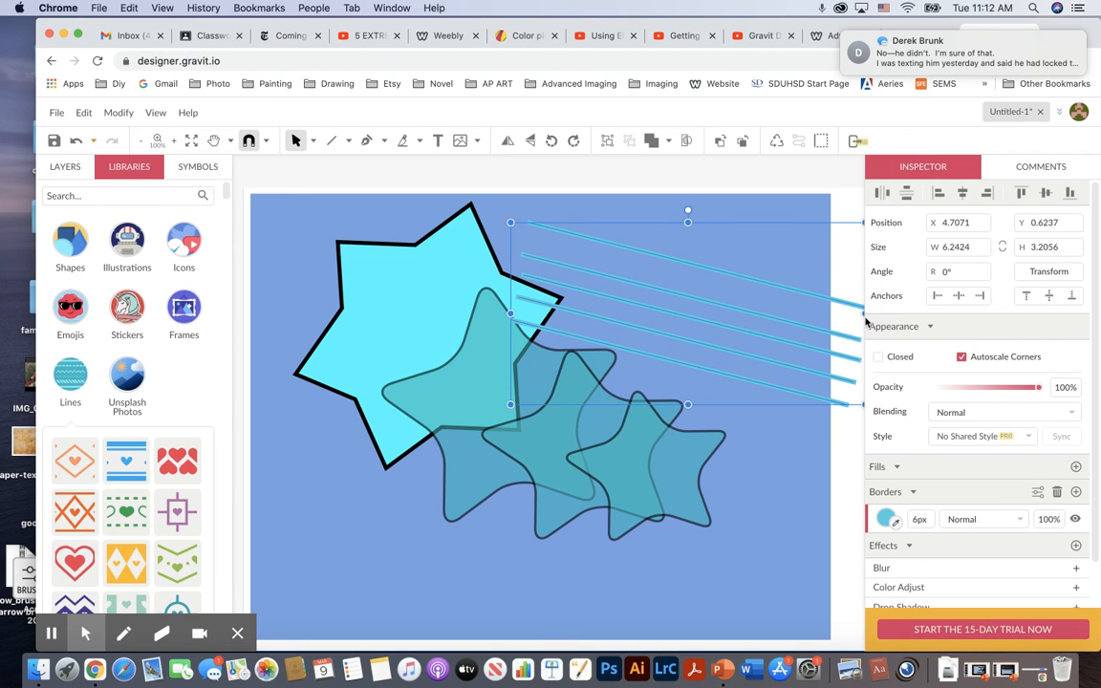
mouse_move(1060, 65)
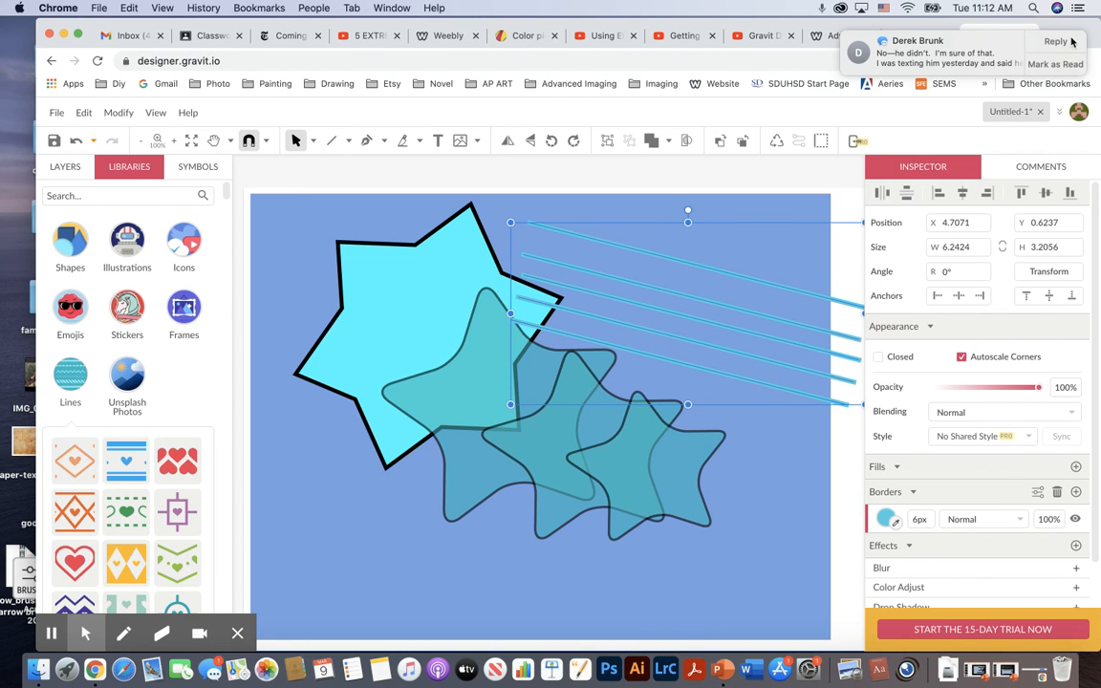
click(1057, 64)
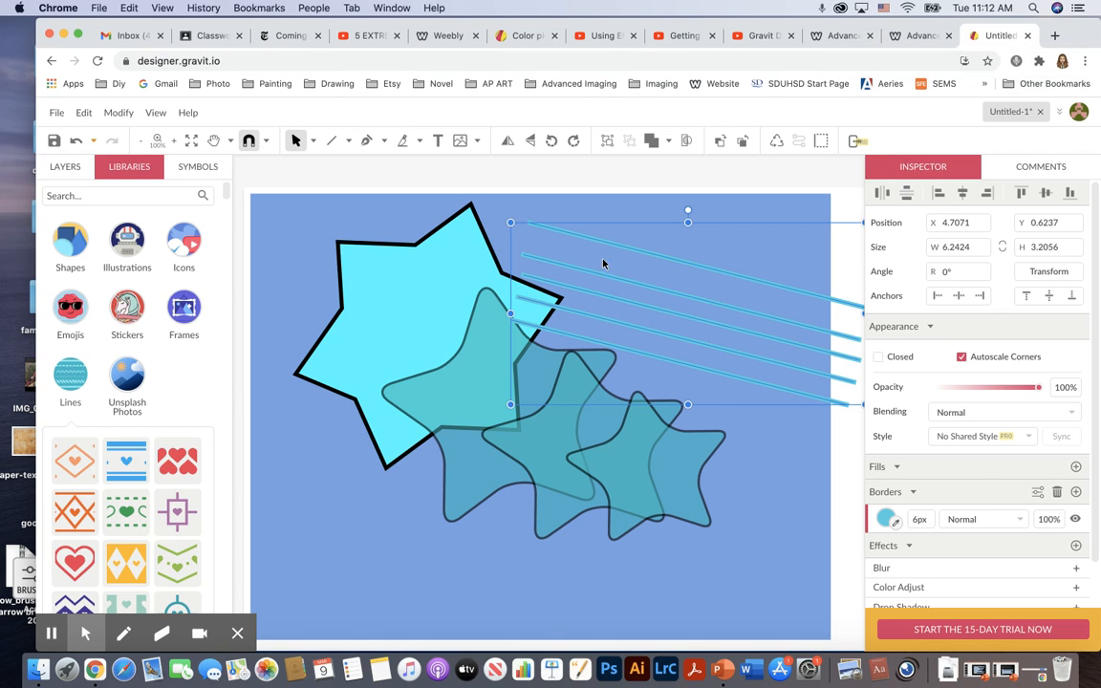
drag(510, 313, 272, 272)
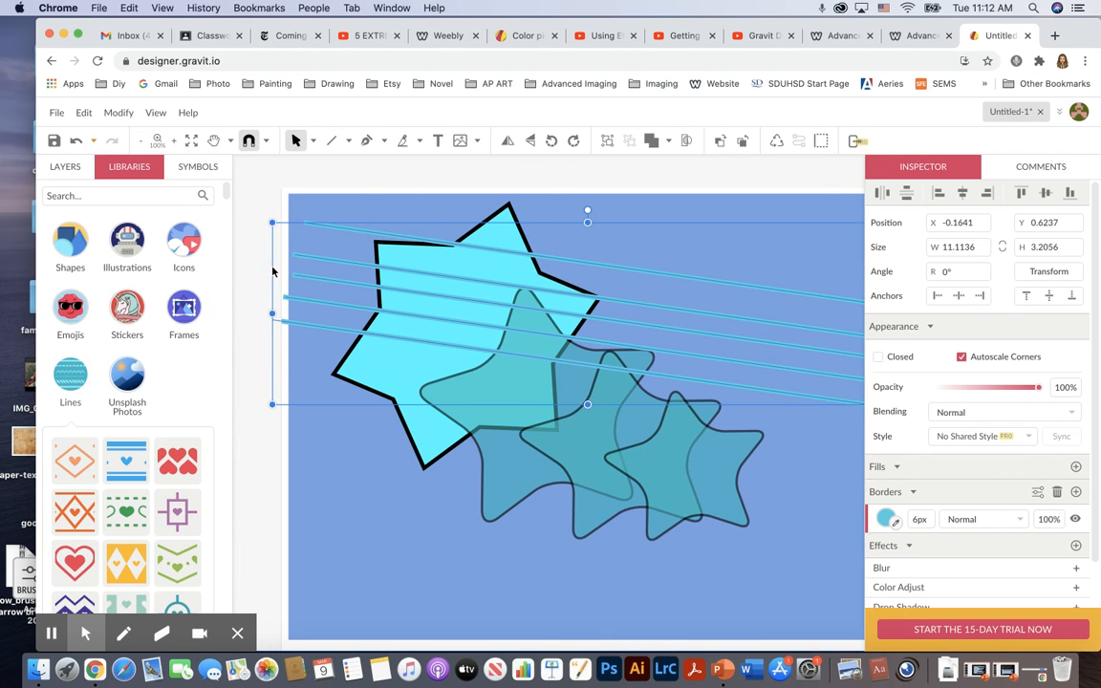
click(363, 580)
scroll(364, 580, right, 3)
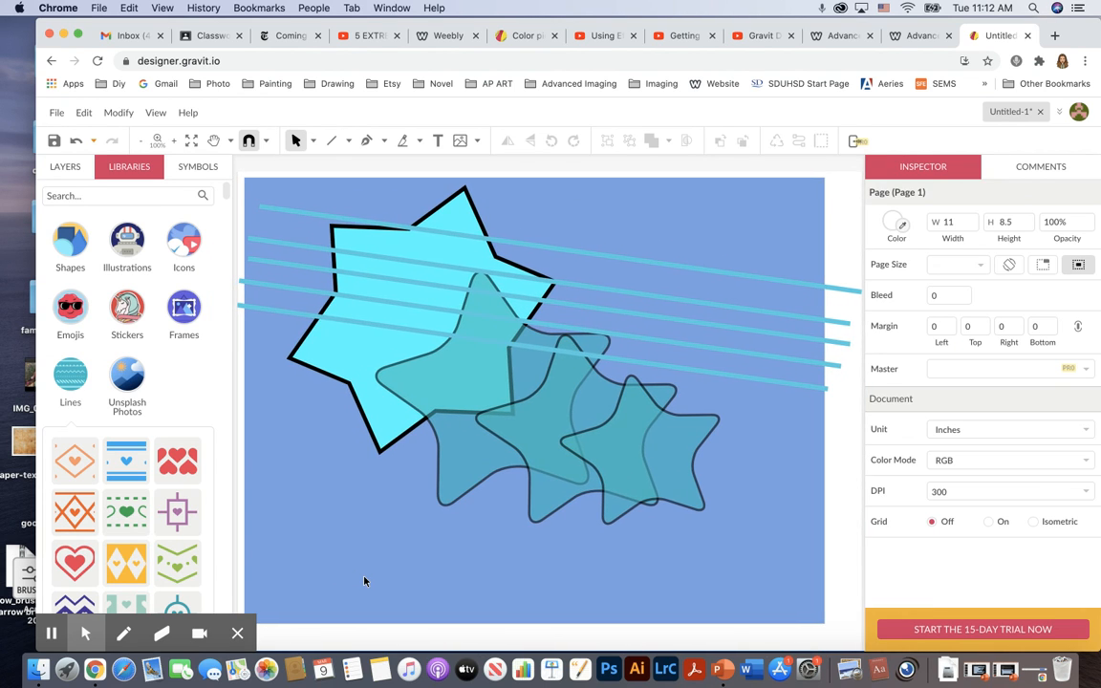